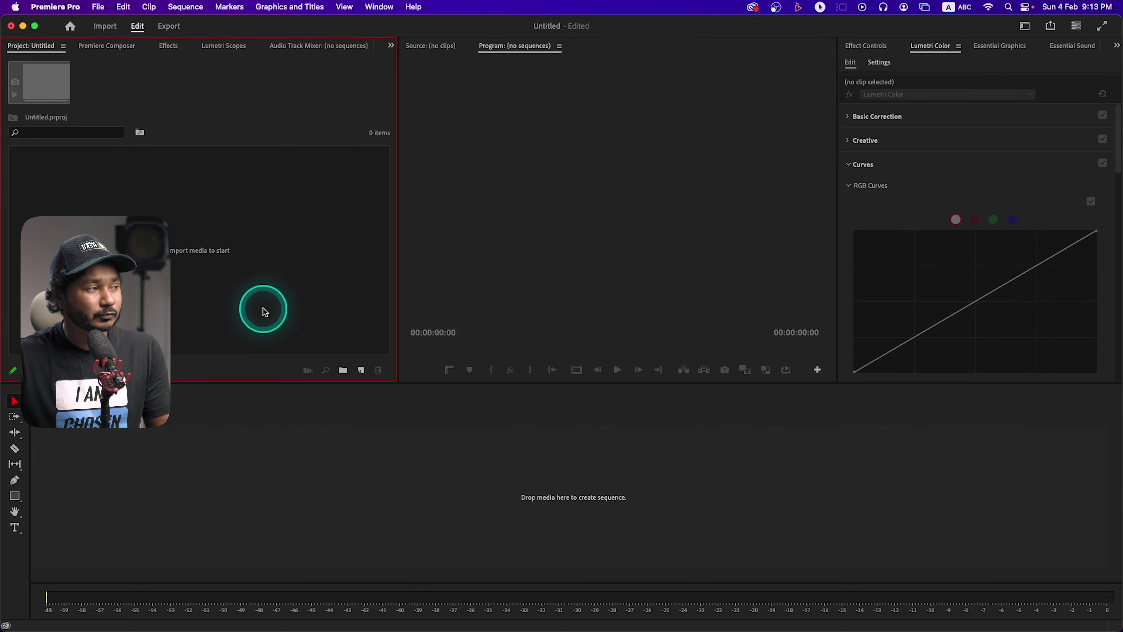
# - Create a new sequence from the HD 1080p 23.976 fps preset, keeping the default sequence name
pyautogui.rightClick(281, 269)
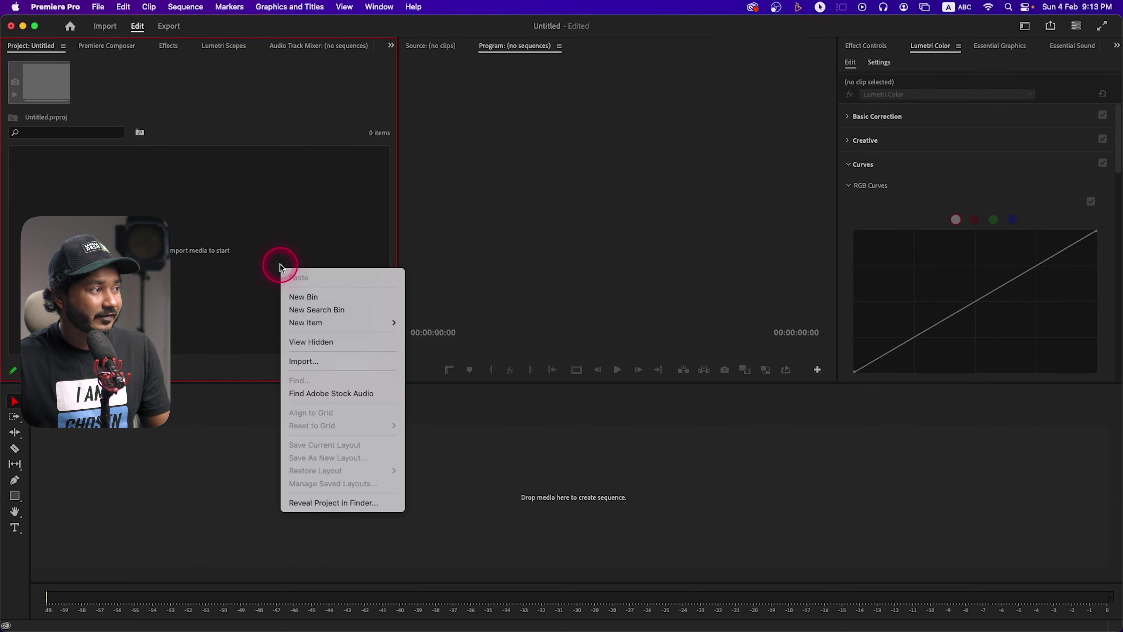
pyautogui.moveTo(379, 324)
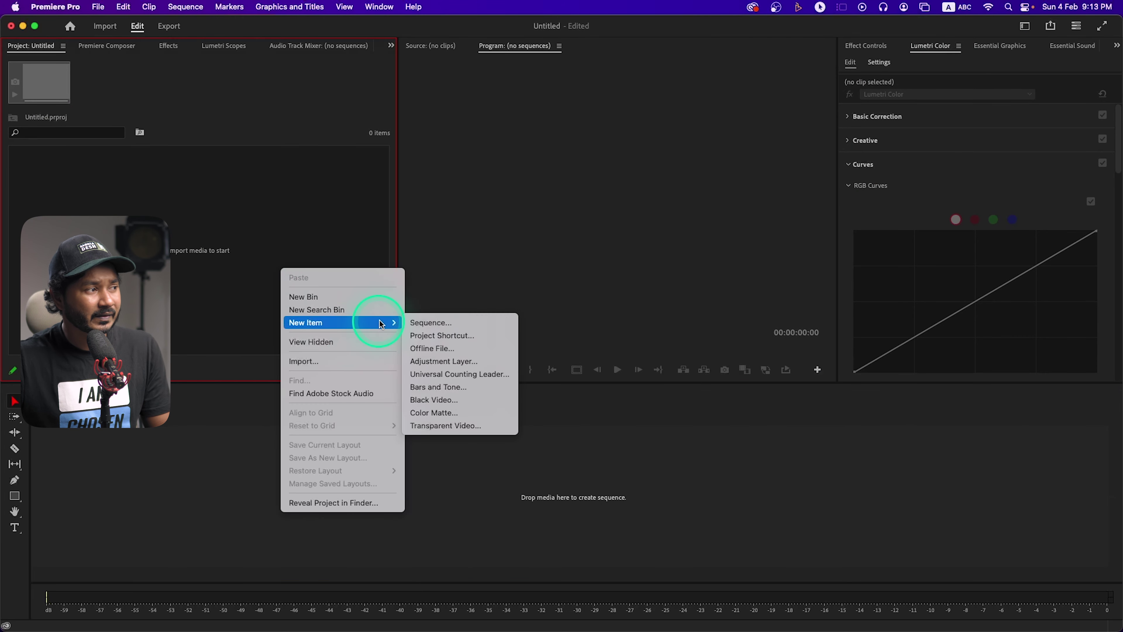
pyautogui.click(494, 324)
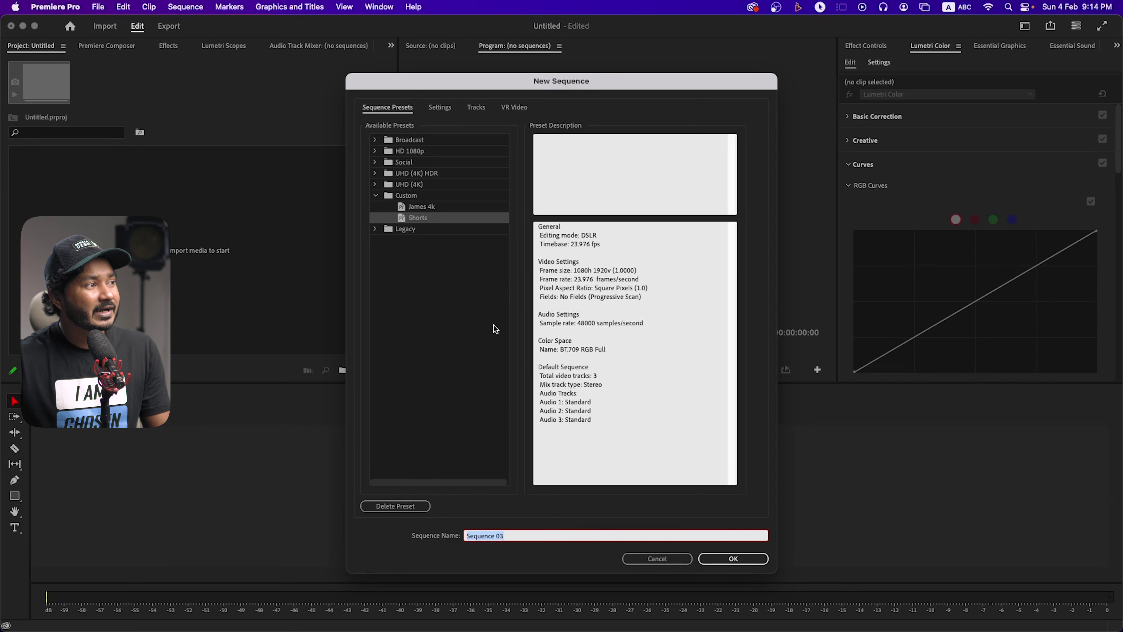
pyautogui.click(376, 151)
pyautogui.click(425, 162)
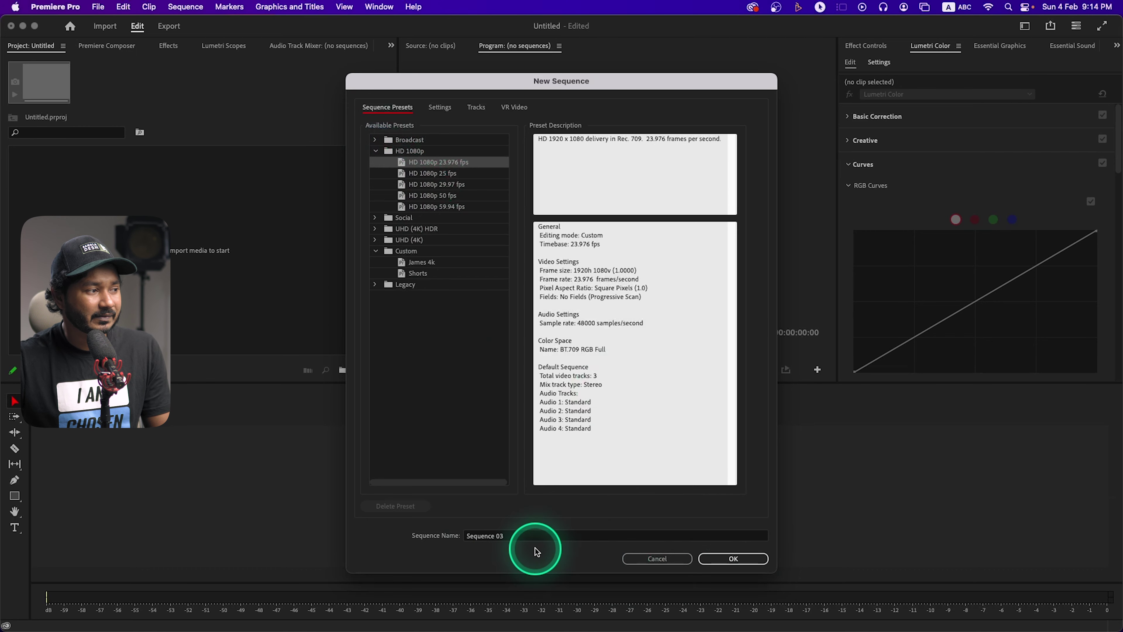
pyautogui.click(733, 559)
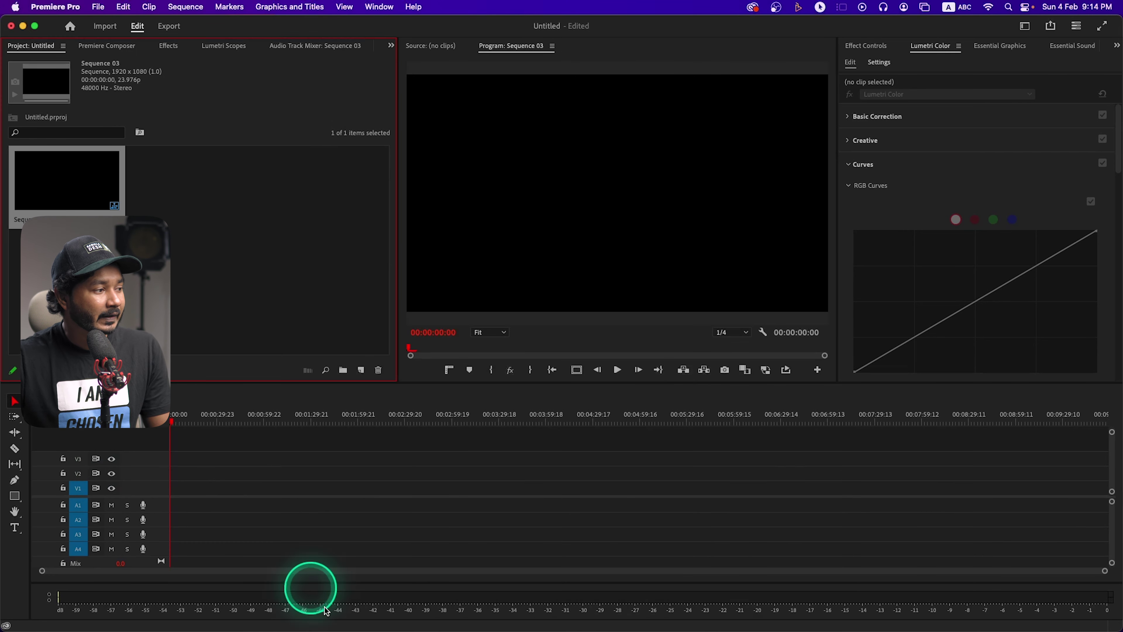
# - Import grid.mp4, Paper Crumple Effect.mp4 and DSC0108aws2 copy.png from the project's Files folder in Finder into the Premiere Pro project
pyautogui.click(301, 606)
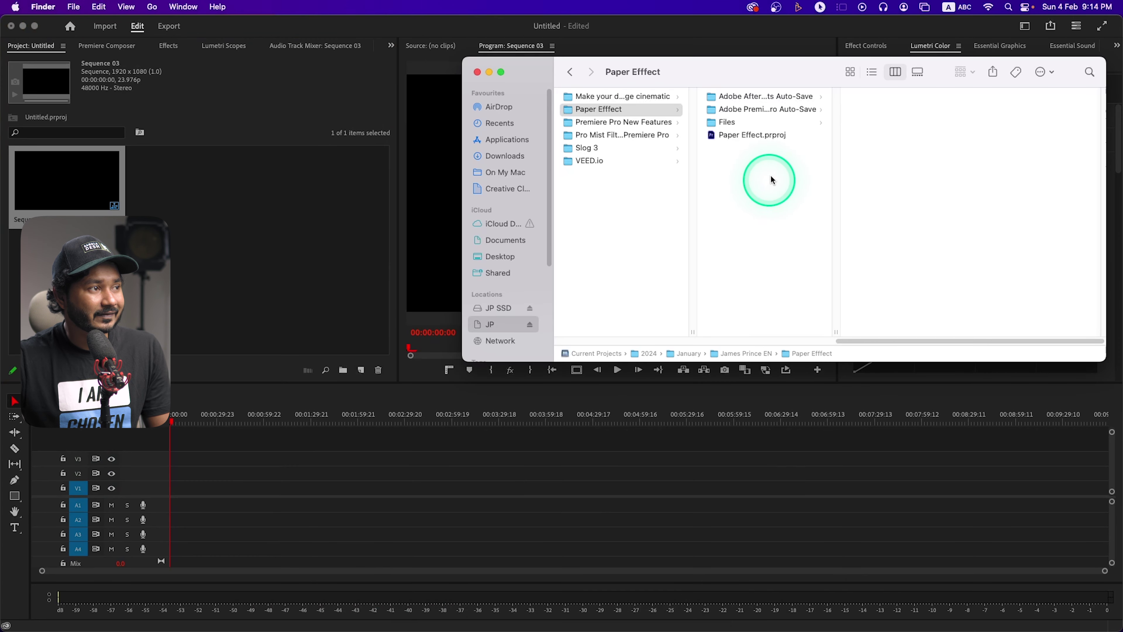
pyautogui.click(748, 110)
pyautogui.click(756, 122)
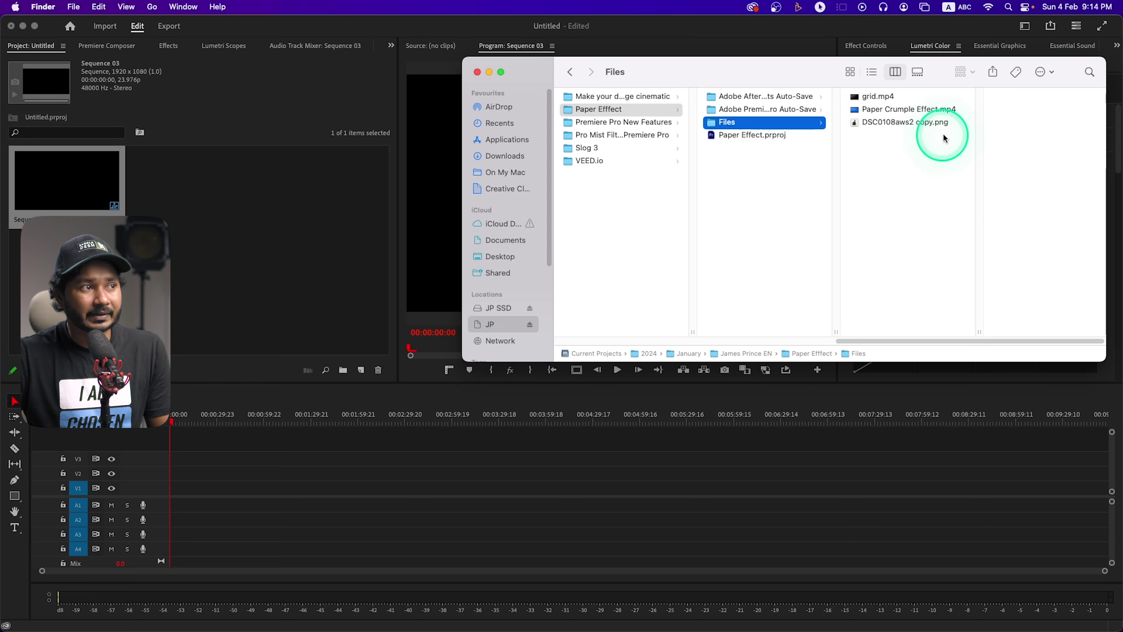
pyautogui.moveTo(943, 138); pyautogui.dragTo(301, 201)
pyautogui.click(283, 308)
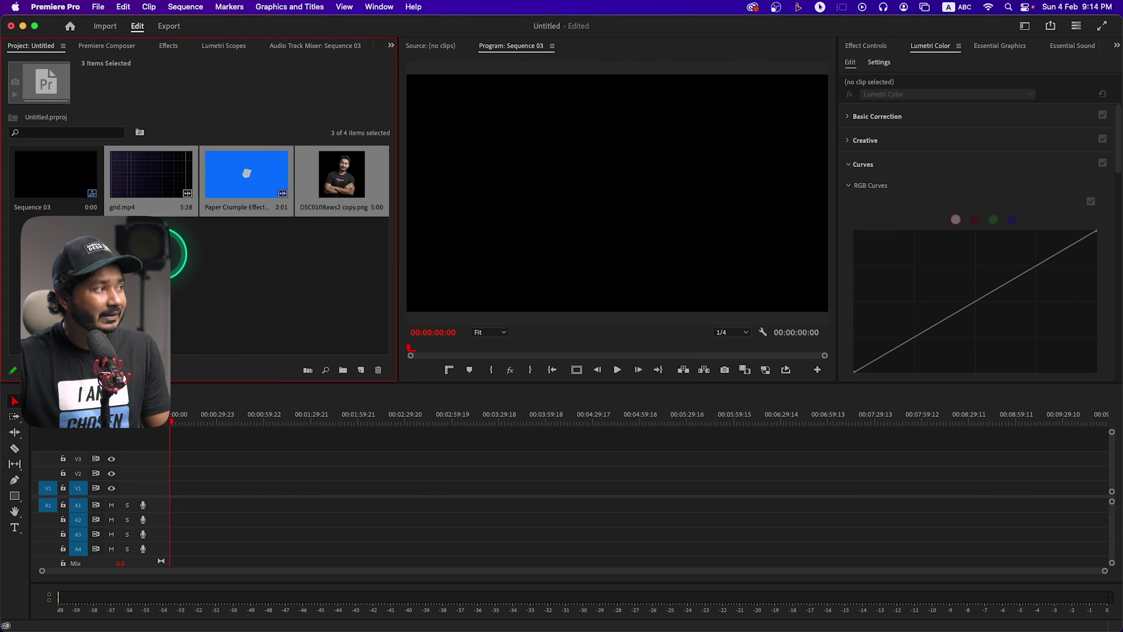
# - Preview the moving grid background clip grid.mp4 in the source monitor
pyautogui.doubleClick(145, 172)
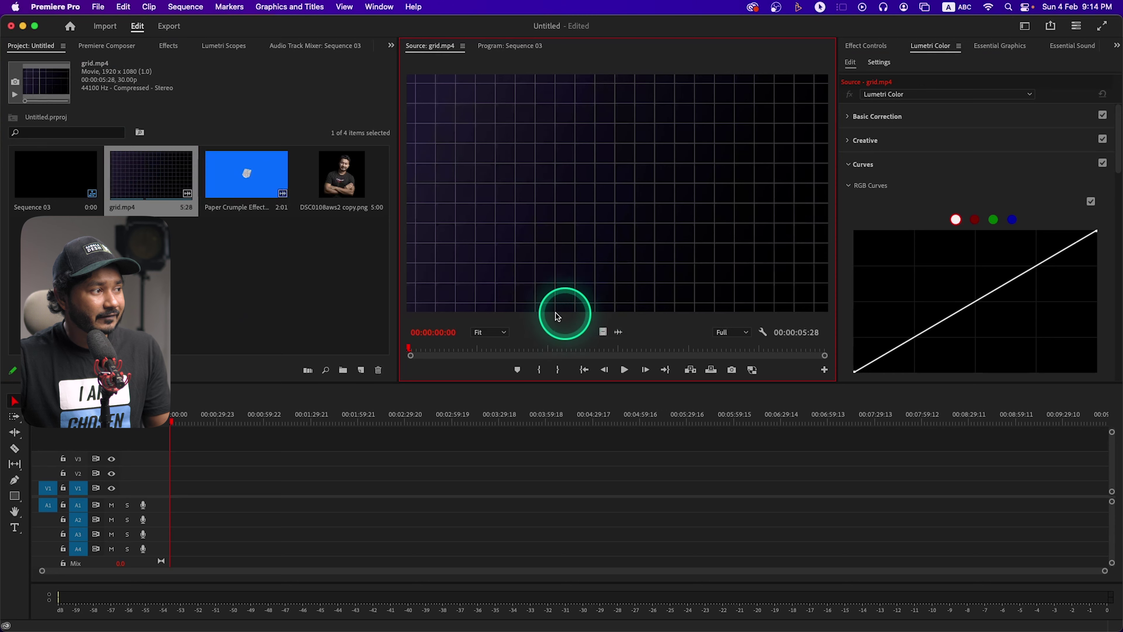
pyautogui.press('space')
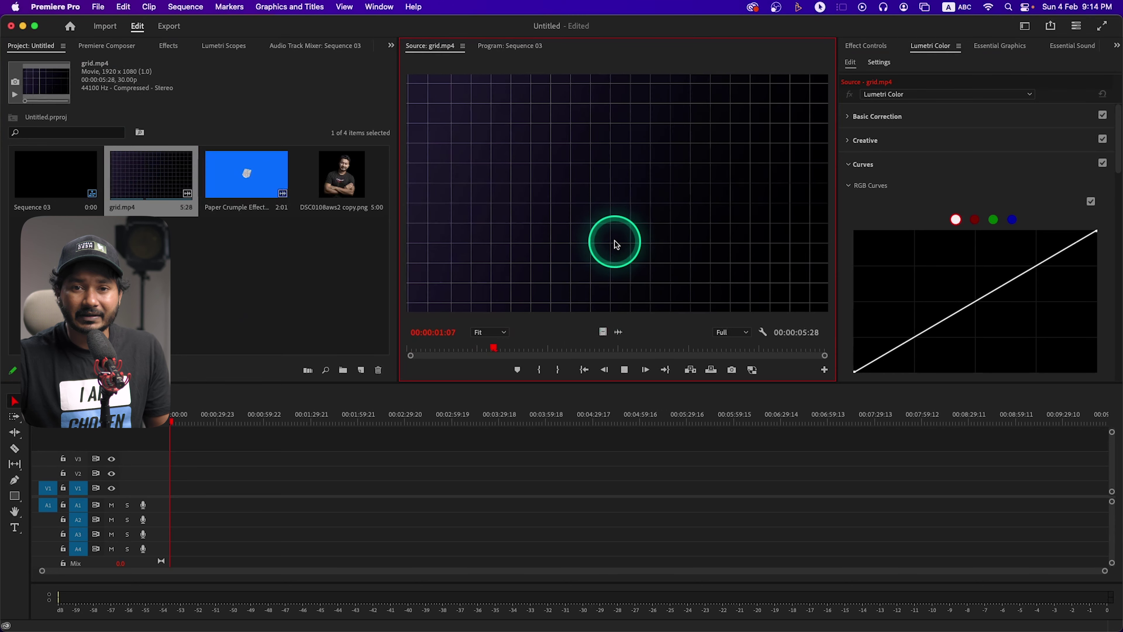
pyautogui.press('space')
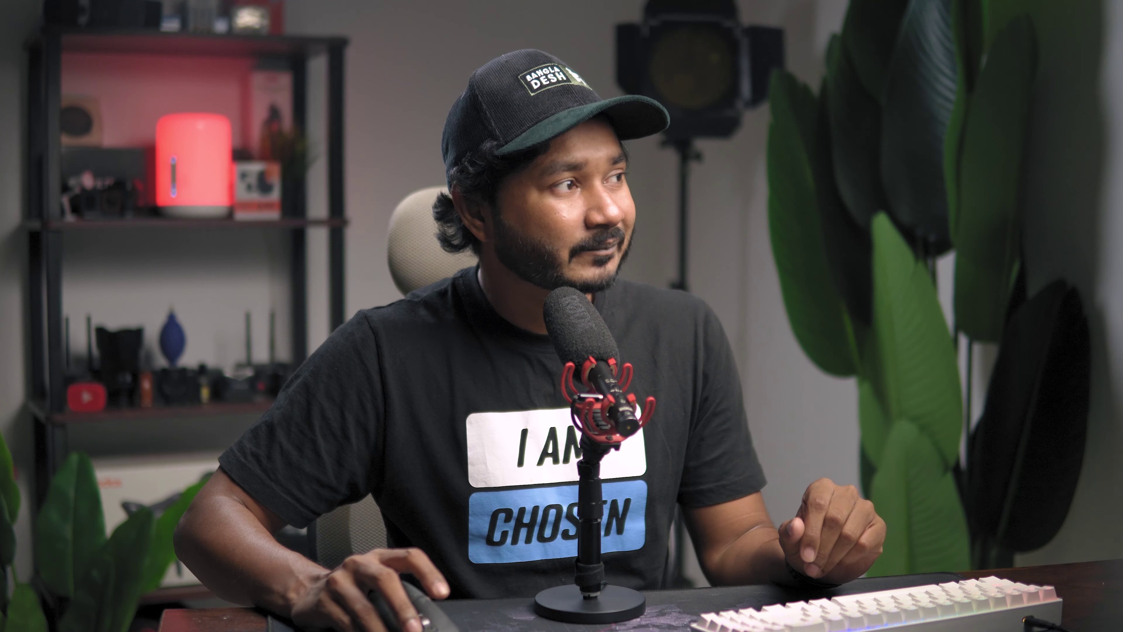
# - Play and scrub through Paper Crumple Effect.mp4 in the source monitor, and view the still image DSC0108aws2 copy.png
pyautogui.click(252, 188)
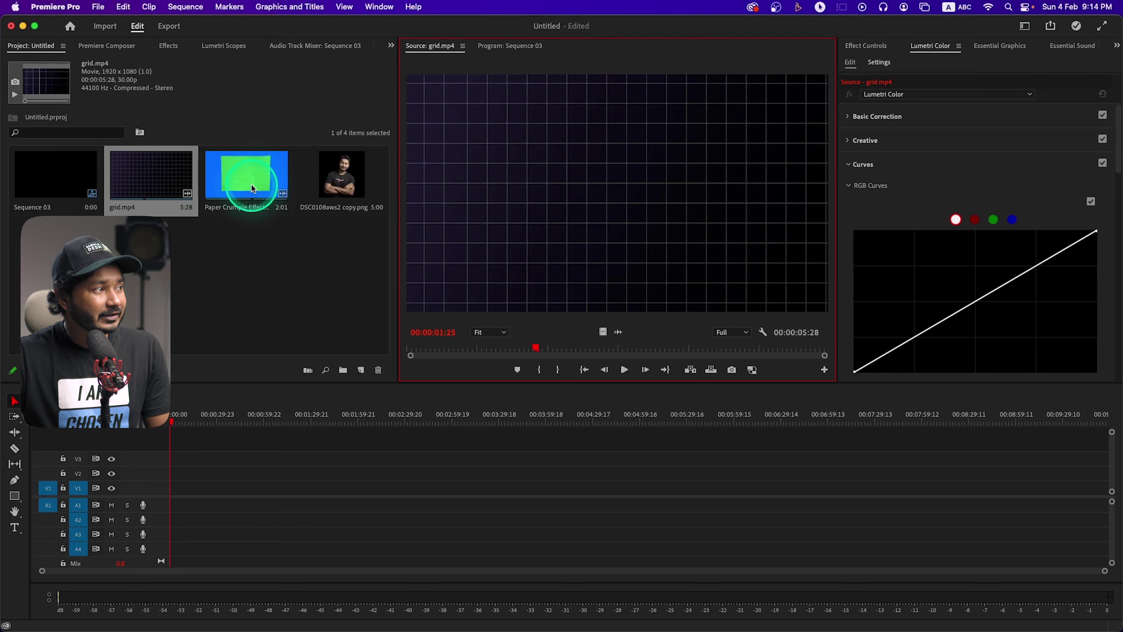
pyautogui.doubleClick(252, 188)
pyautogui.click(890, 195)
pyautogui.click(621, 309)
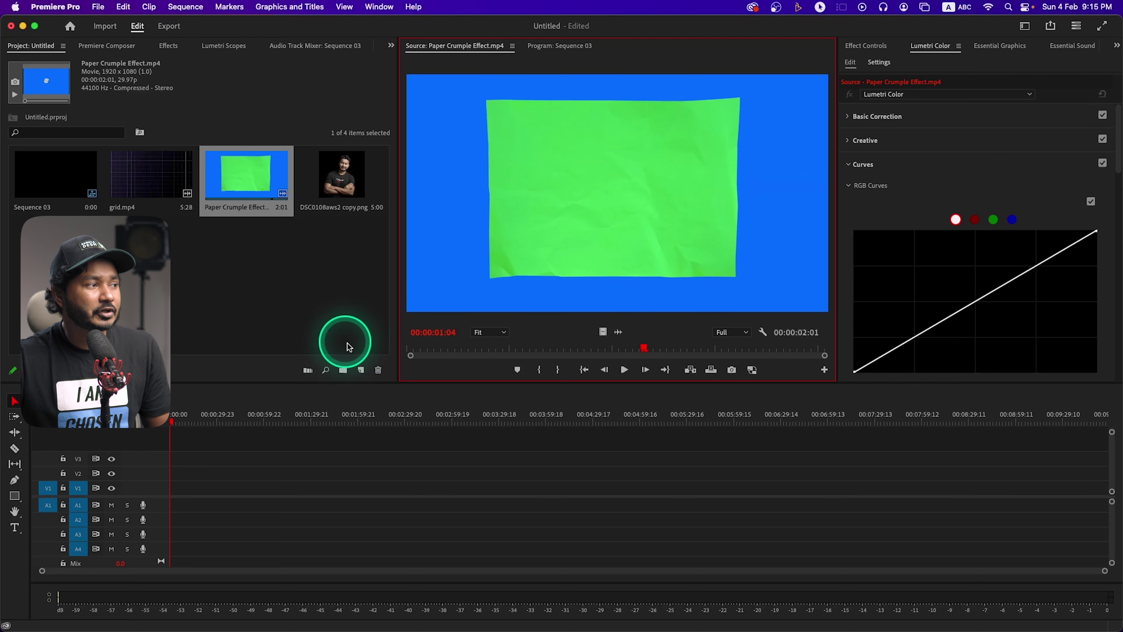
pyautogui.click(427, 349)
pyautogui.press('space')
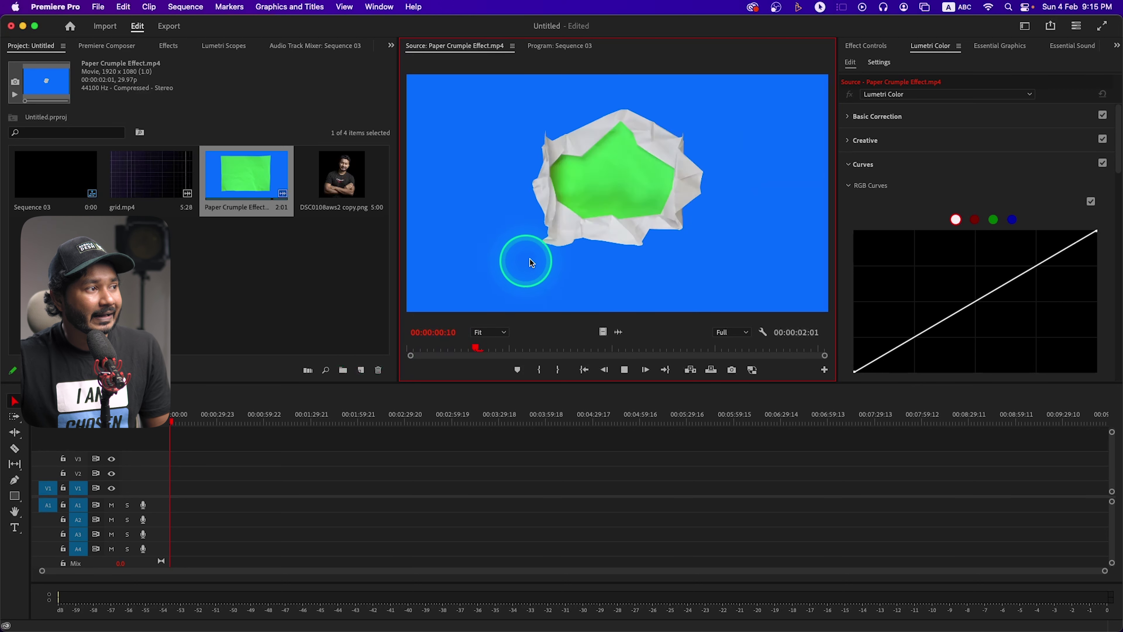
pyautogui.press('space')
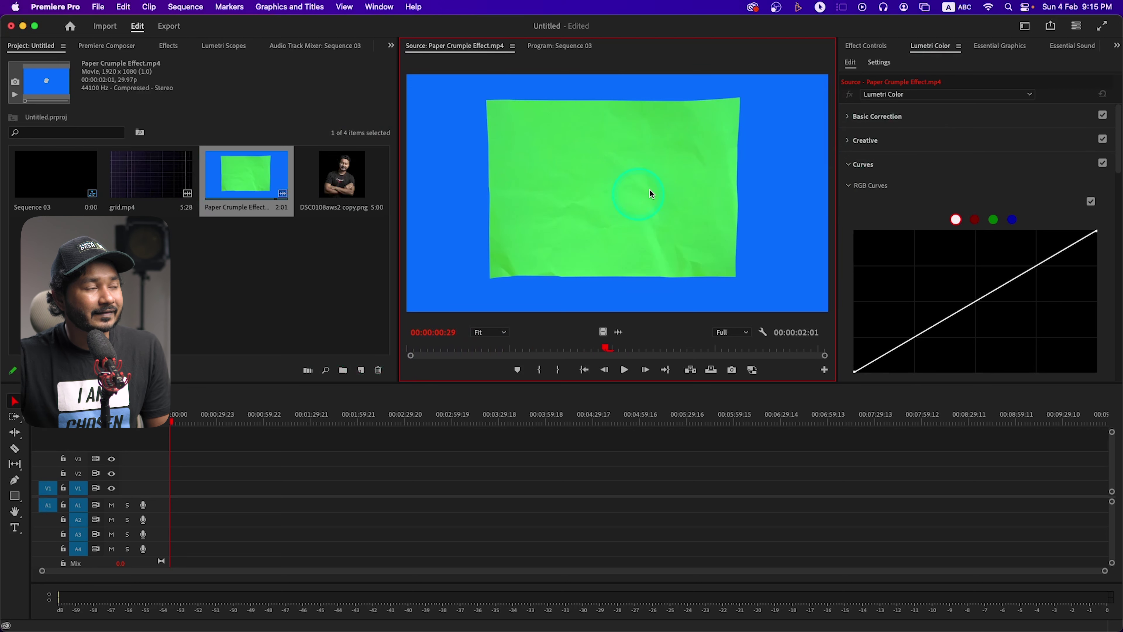
pyautogui.moveTo(478, 348); pyautogui.dragTo(510, 349)
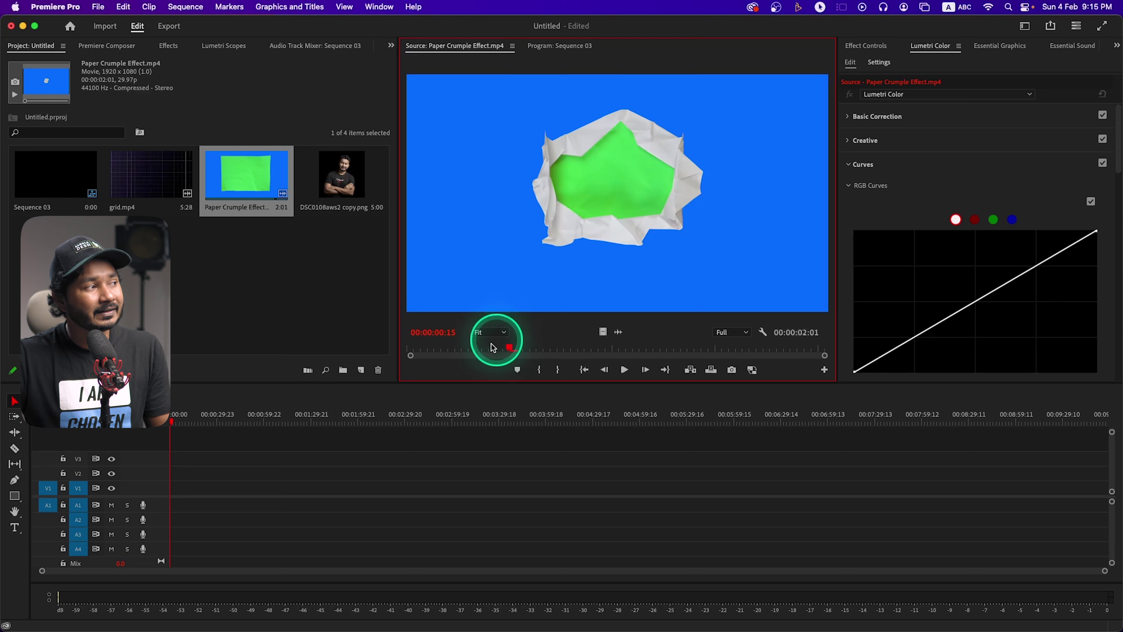
pyautogui.doubleClick(371, 172)
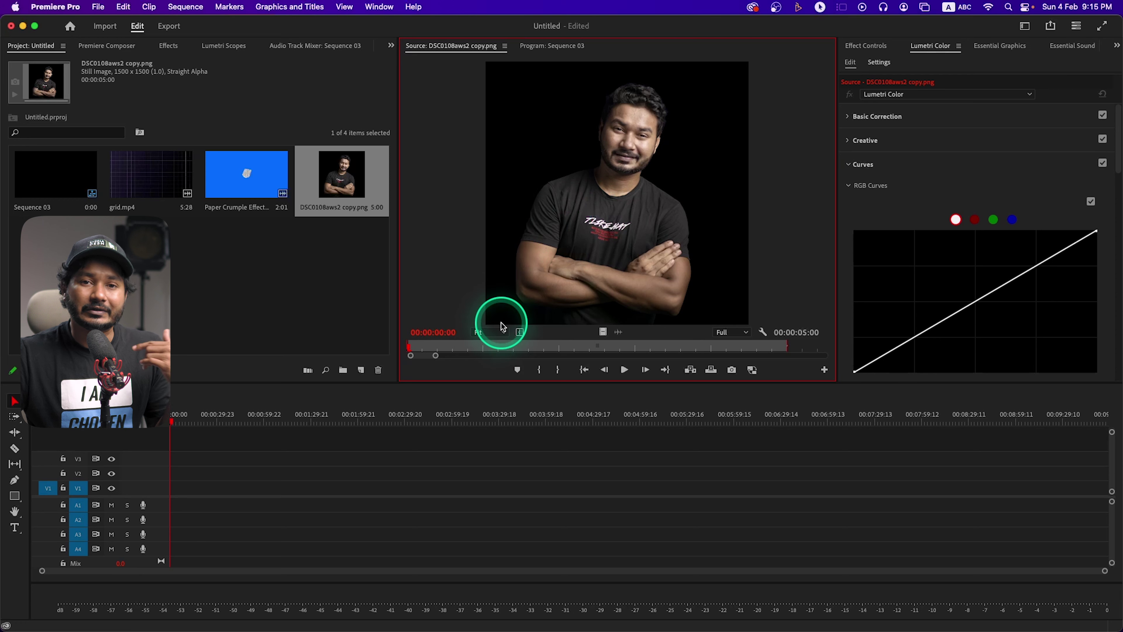
# - Place grid.mp4 at the start of video track V1, keeping the existing sequence settings, and delete its audio
pyautogui.click(293, 293)
pyautogui.moveTo(128, 181); pyautogui.dragTo(174, 499)
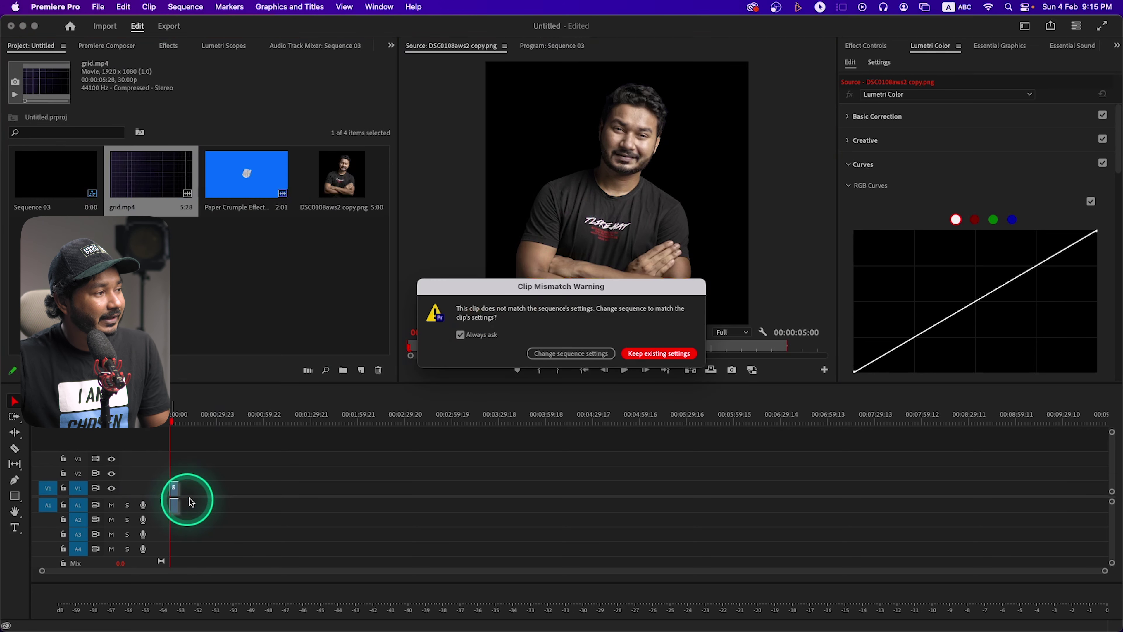
pyautogui.click(667, 357)
pyautogui.scroll(3, 229, 511)
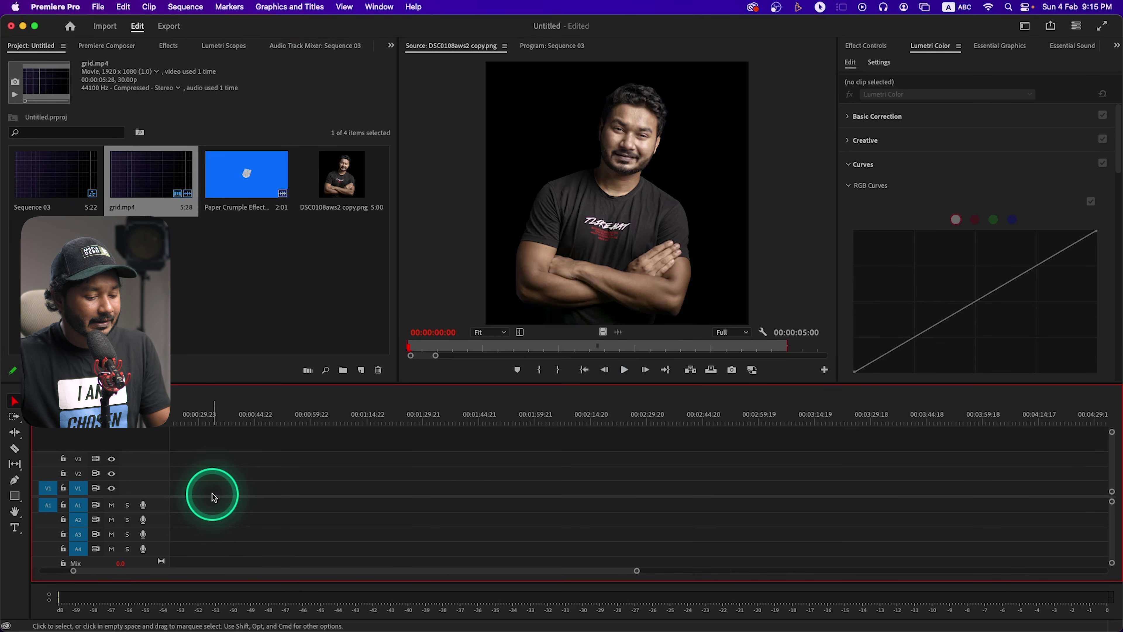
pyautogui.scroll(3, 212, 493)
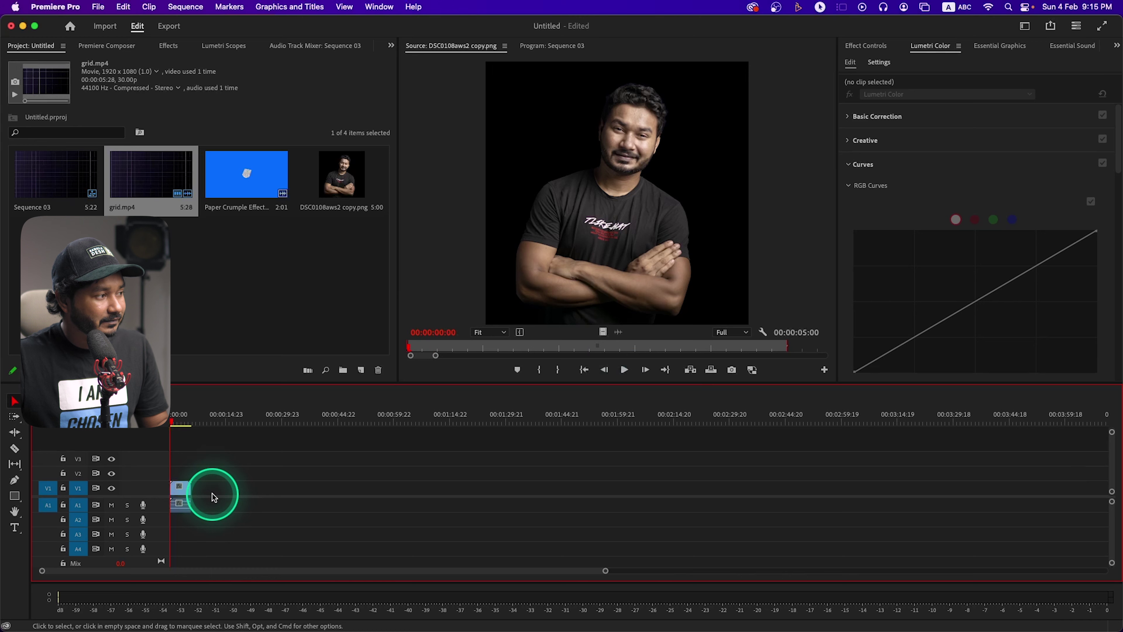
pyautogui.press('\\')
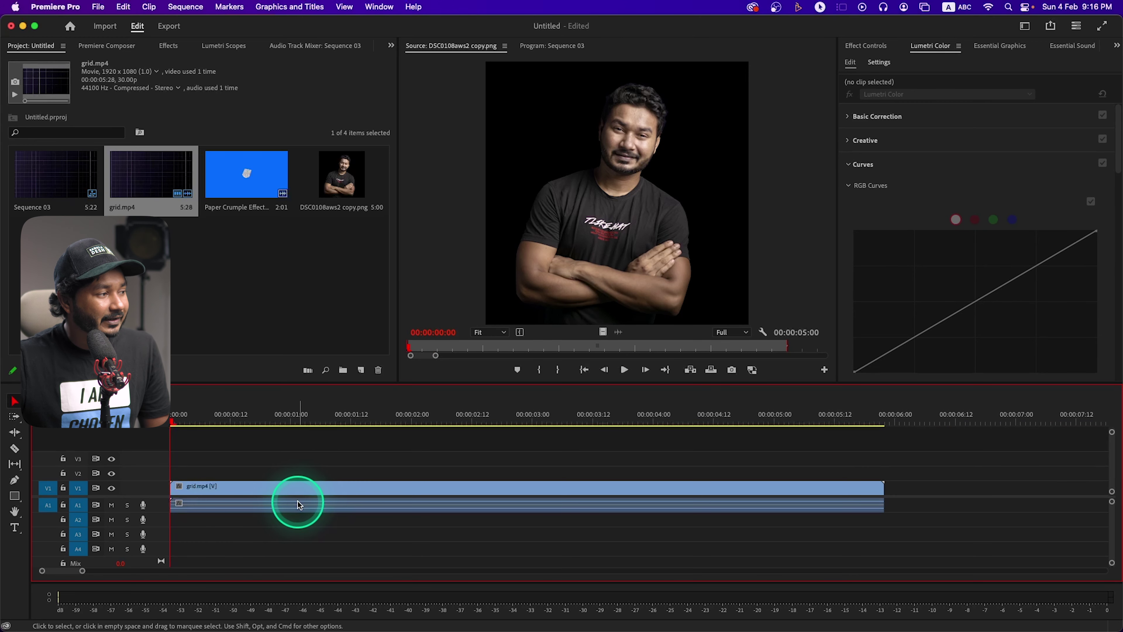
pyautogui.click(299, 503)
pyautogui.press('Delete')
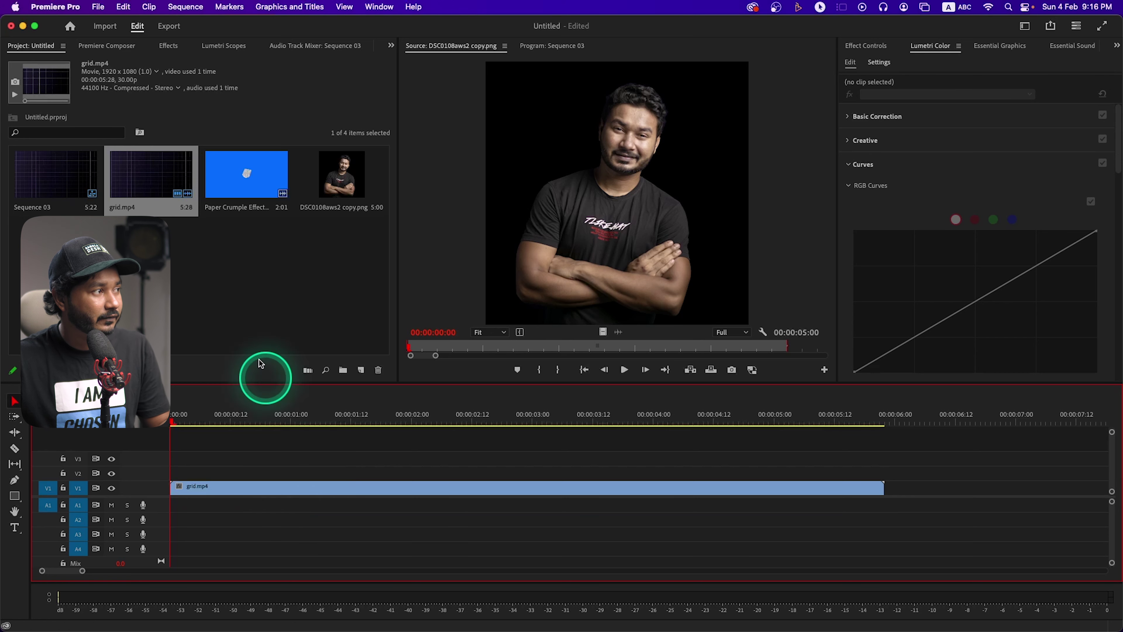
# - Stack DSC0108aws2 copy.png on V2 and Paper Crumple Effect.mp4 on V3 at the sequence start, deleting the paper clip's audio
pyautogui.moveTo(353, 180); pyautogui.dragTo(172, 473)
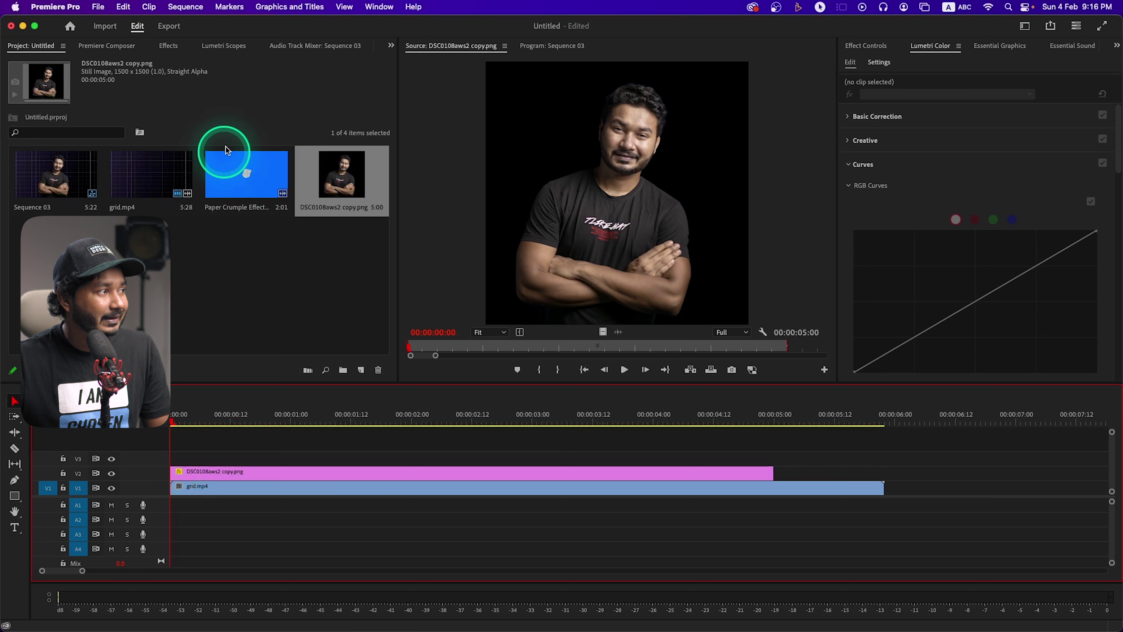
pyautogui.moveTo(254, 184); pyautogui.dragTo(148, 464)
pyautogui.click(211, 504)
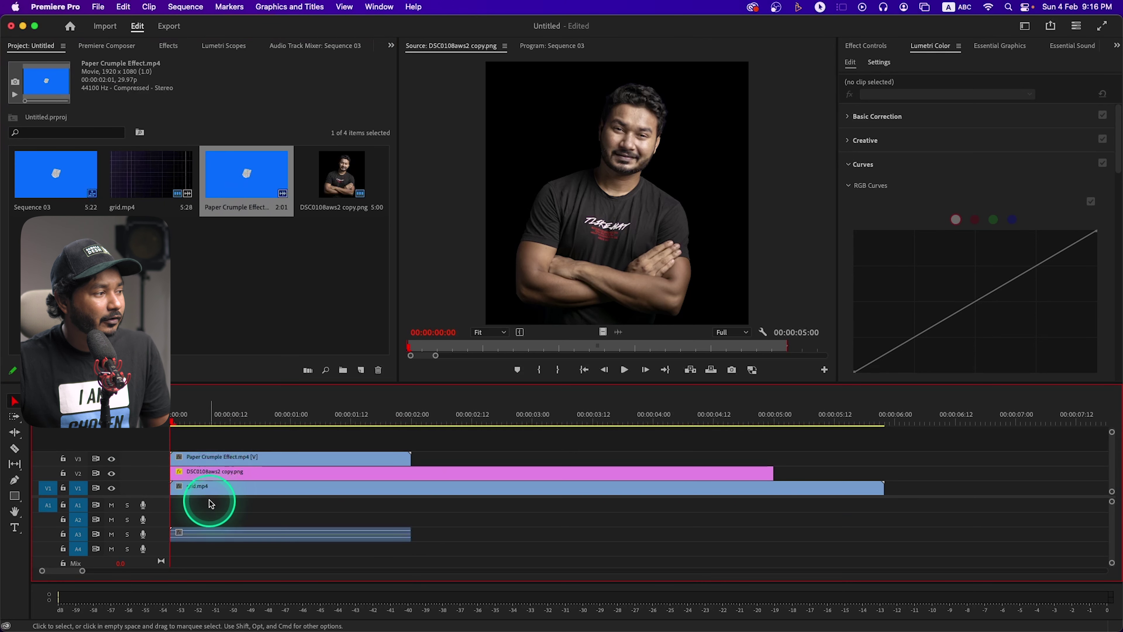
pyautogui.keyDown('alt'); pyautogui.click(255, 541); pyautogui.keyUp('alt')
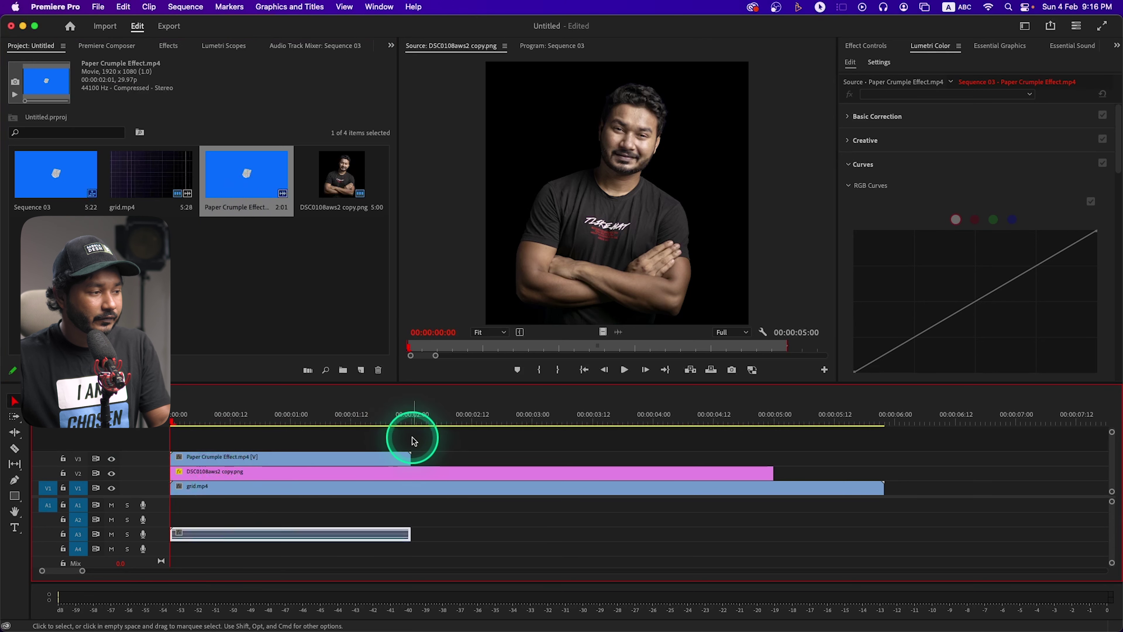
pyautogui.press('Delete')
# - Trim the ends of the grid clip and the still image to 00:00:02:00, matching the end of the paper clip
pyautogui.moveTo(423, 420); pyautogui.dragTo(405, 424)
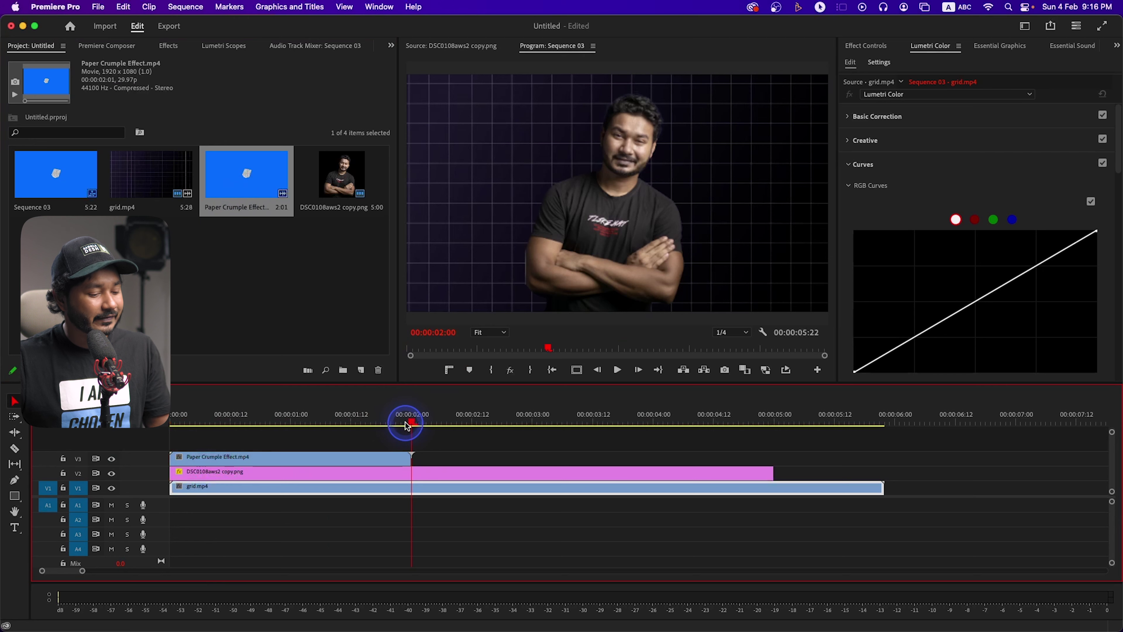
pyautogui.press('w')
pyautogui.click(315, 423)
pyautogui.moveTo(316, 424)
pyautogui.mouseDown()
pyautogui.moveTo(157, 427)
pyautogui.moveTo(298, 420)
pyautogui.mouseUp()
pyautogui.click(579, 478)
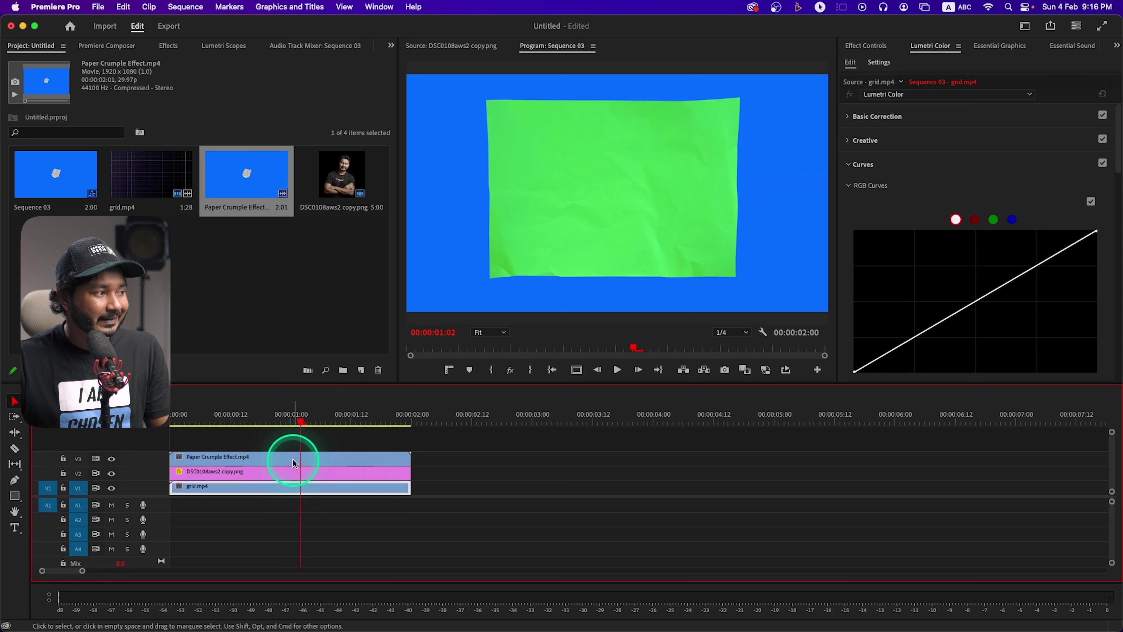
# - Nest the paper crumple clip and the still image together, accepting the default nested sequence name
pyautogui.moveTo(258, 442); pyautogui.dragTo(332, 472)
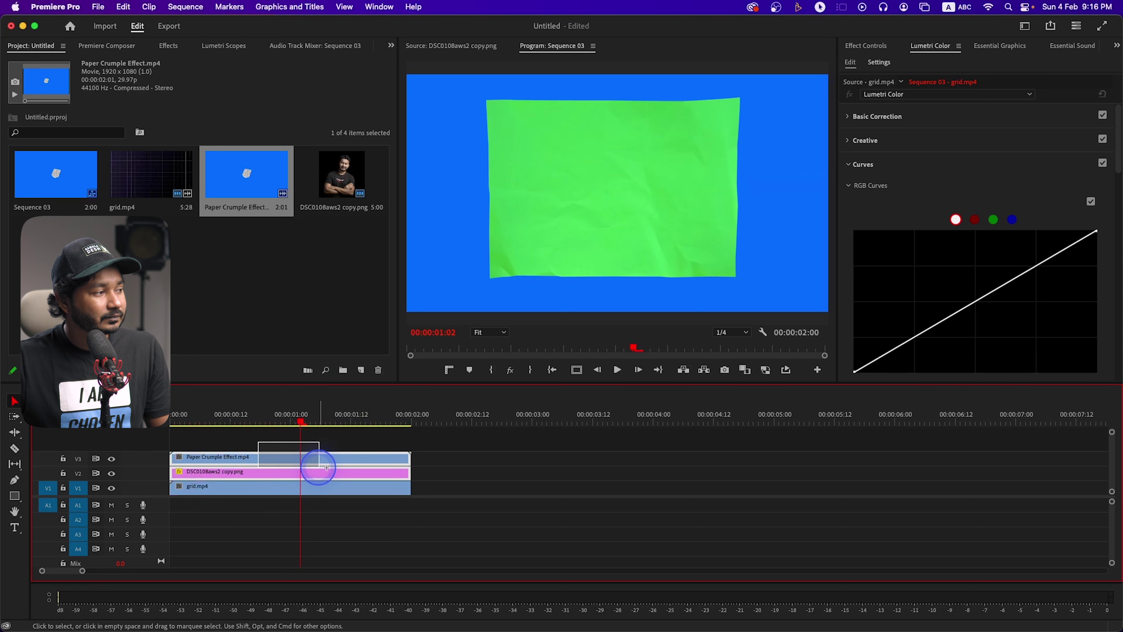
pyautogui.moveTo(299, 474); pyautogui.dragTo(299, 472)
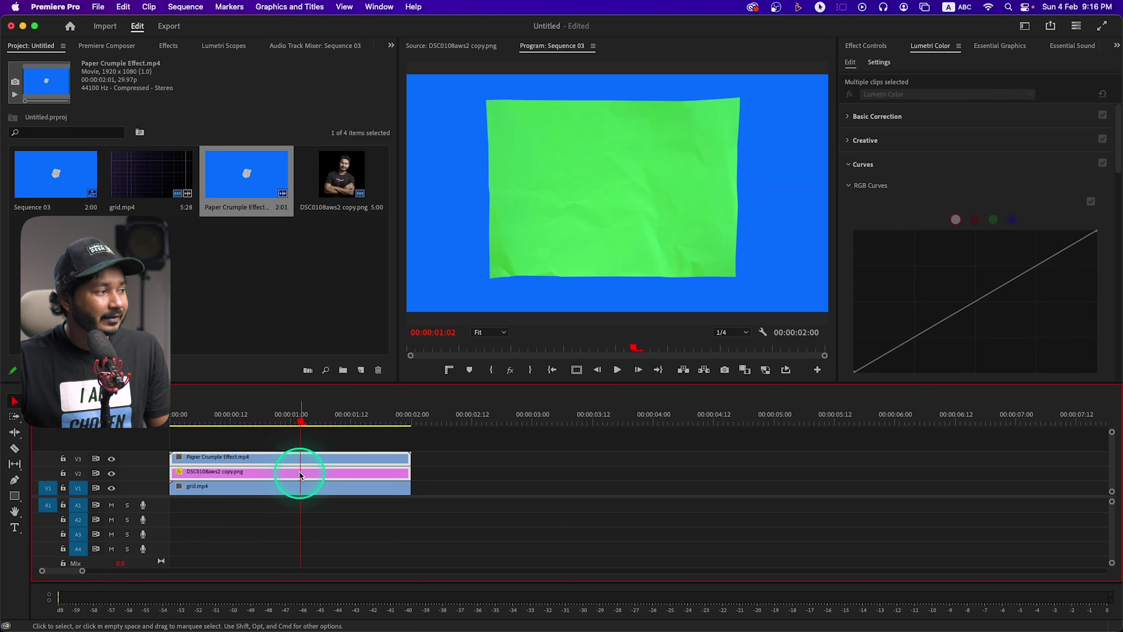
pyautogui.rightClick(299, 470)
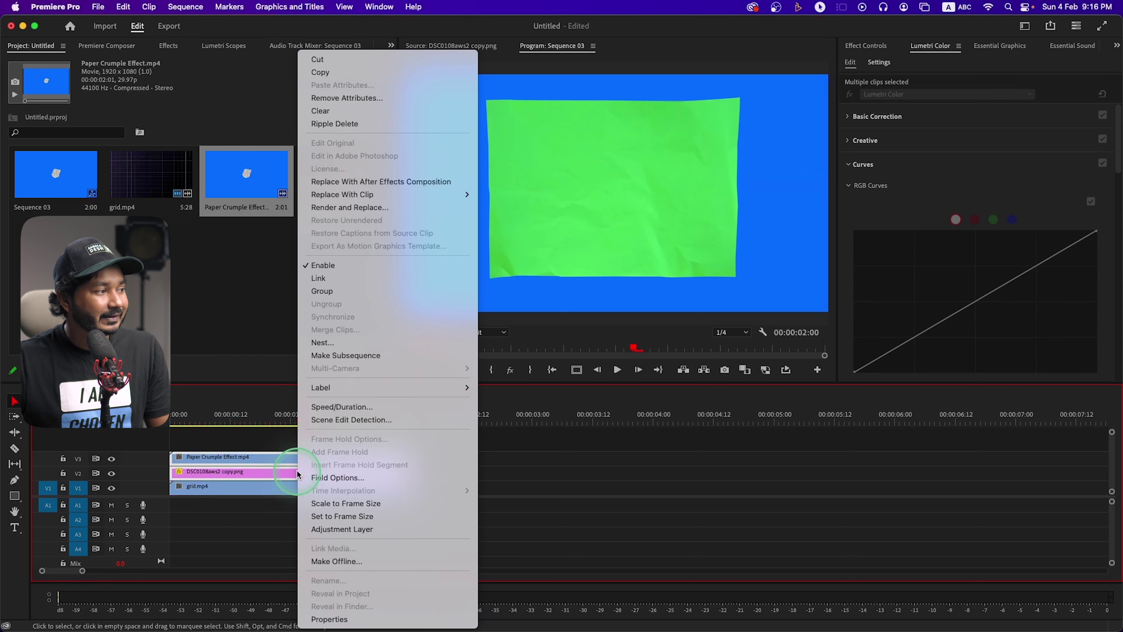
pyautogui.click(337, 343)
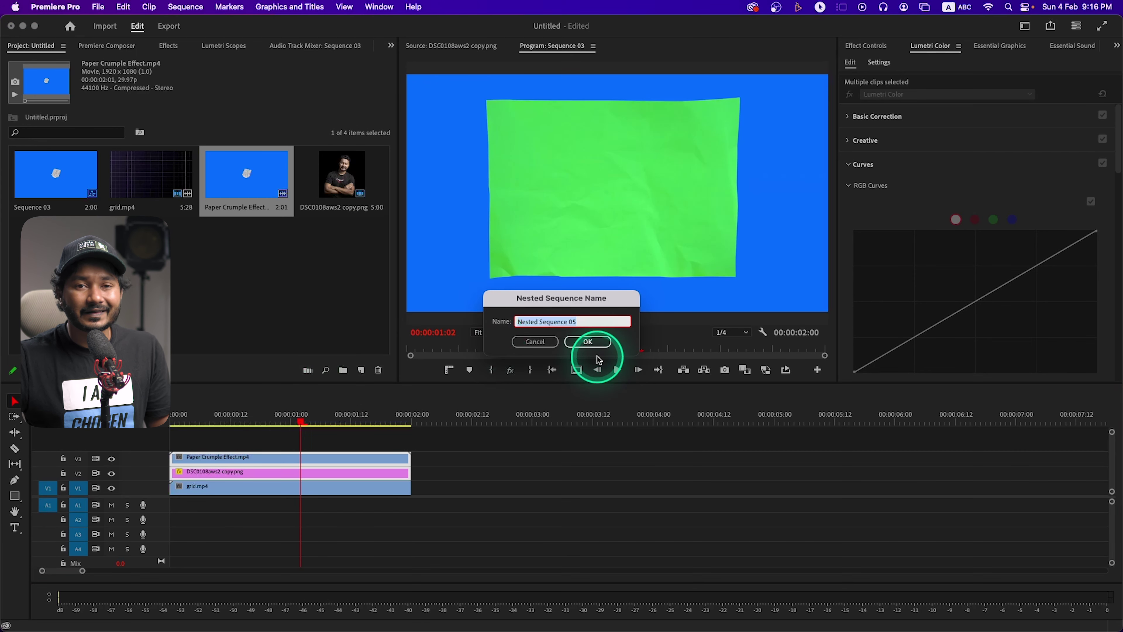
pyautogui.click(588, 342)
pyautogui.moveTo(259, 420); pyautogui.dragTo(259, 444)
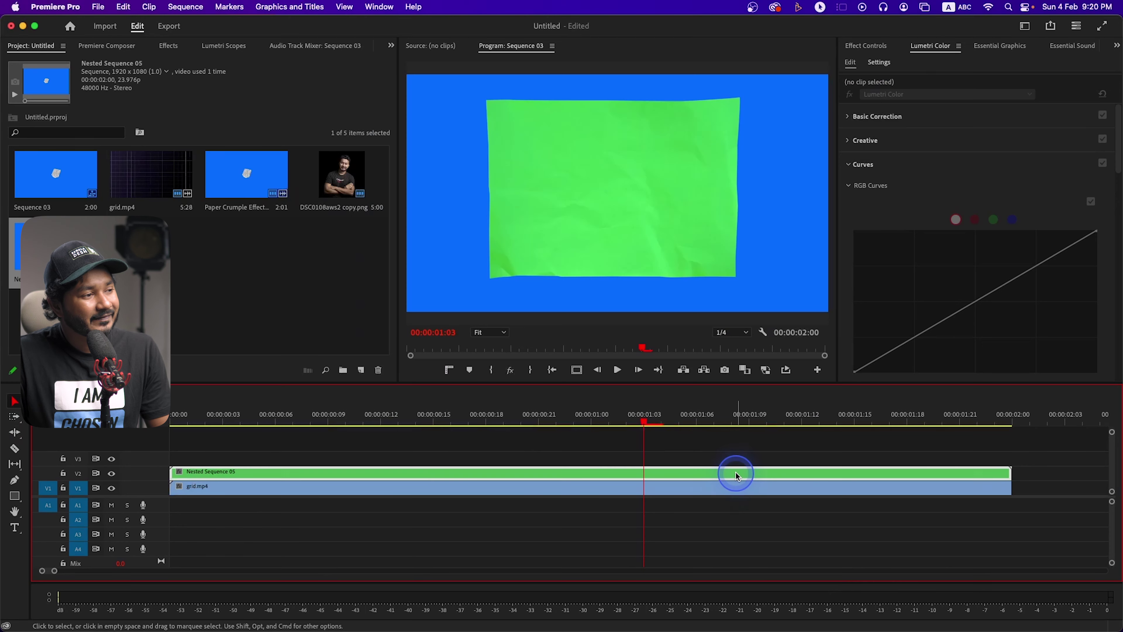
# - Replace the nested sequence on V2 with an After Effects composition
pyautogui.click(736, 476)
pyautogui.rightClick(735, 471)
pyautogui.click(868, 163)
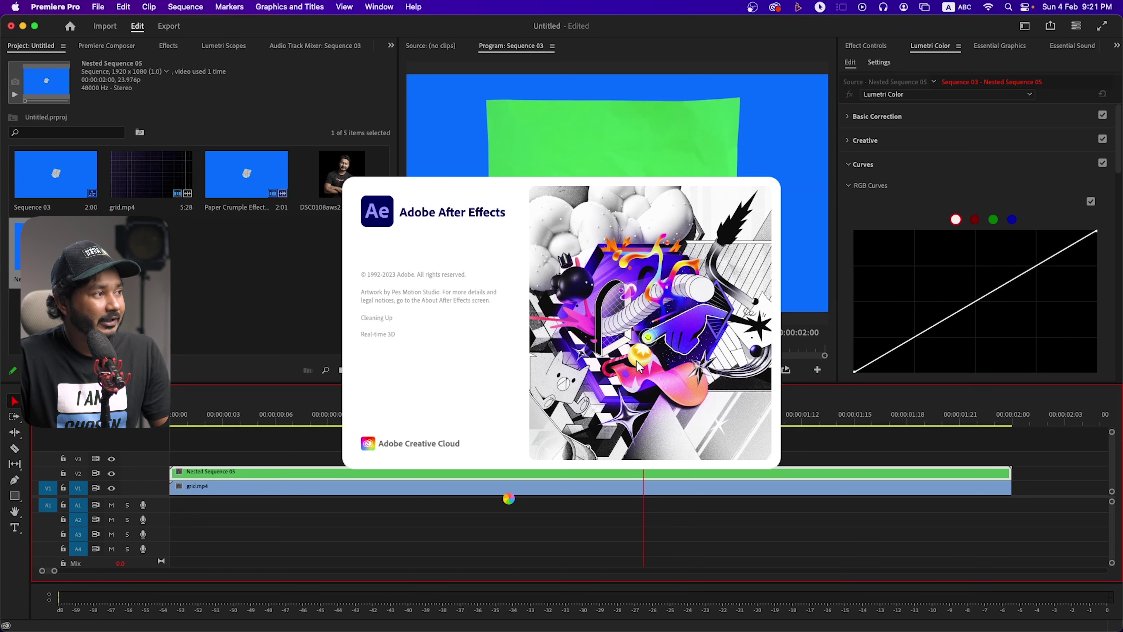
# - Save the After Effects project as paper fold.aep in the Paper Efffect folder
pyautogui.click(424, 283)
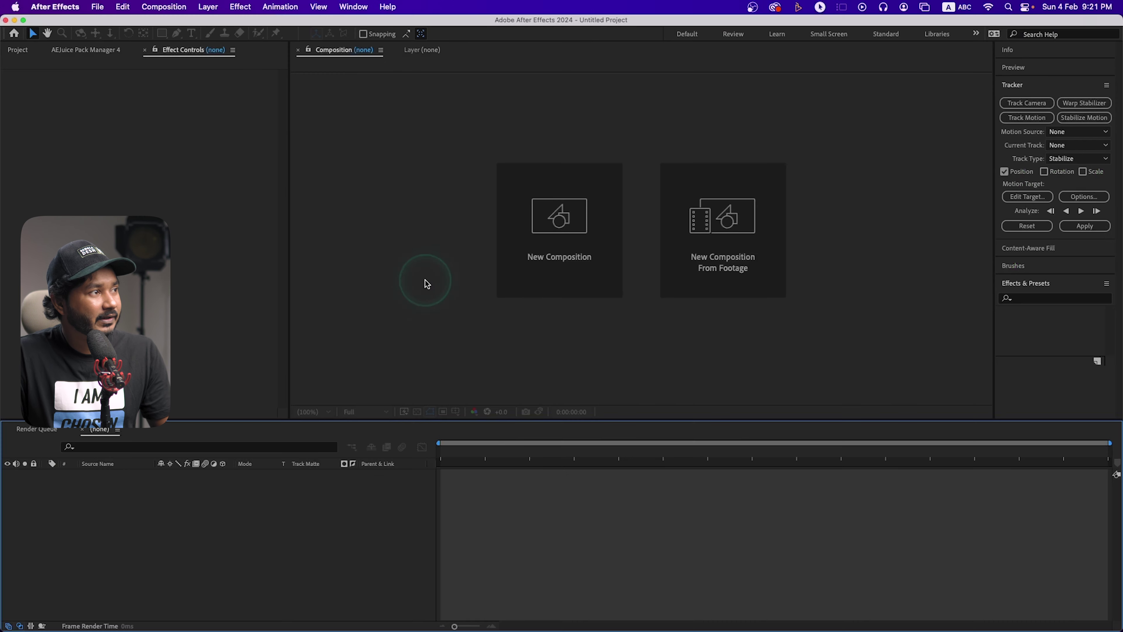
pyautogui.press('super+s')
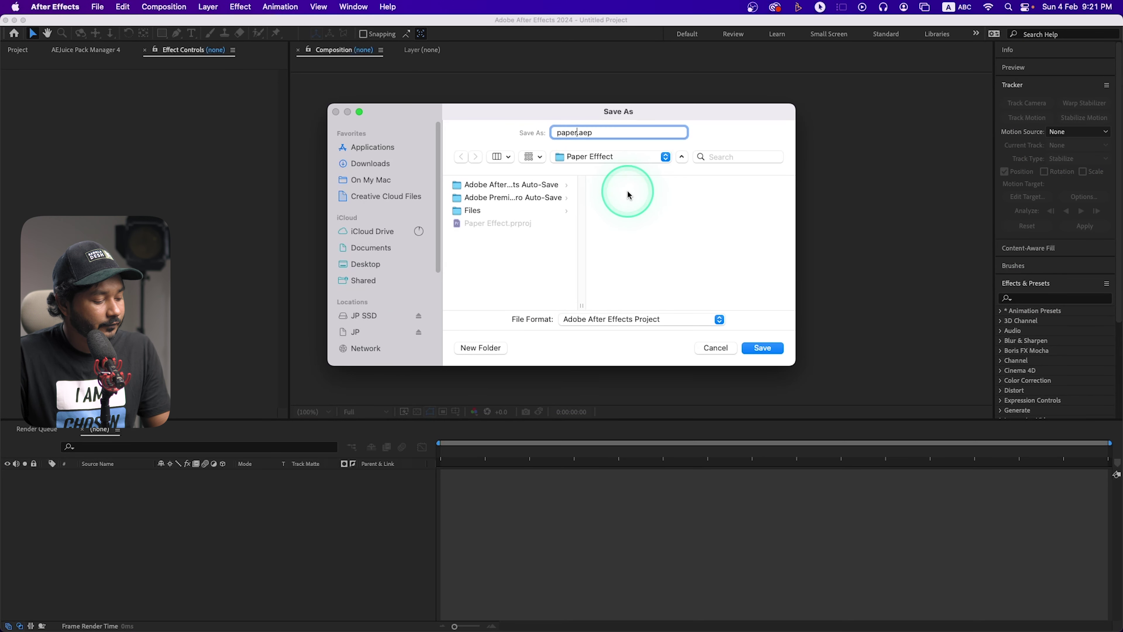
pyautogui.click(628, 156)
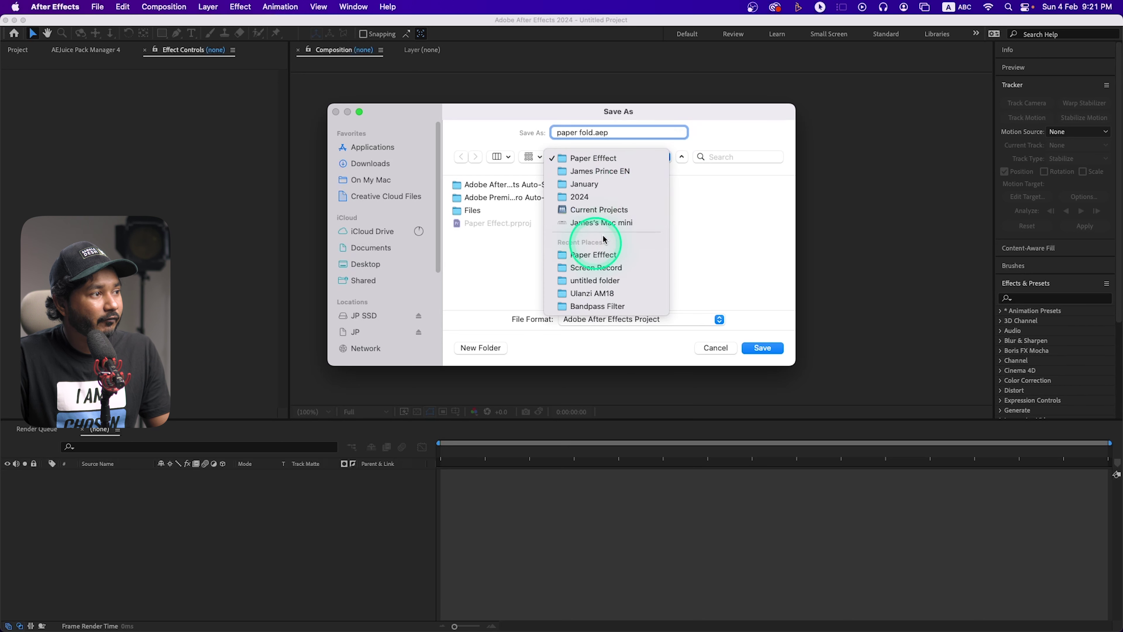
pyautogui.click(639, 261)
pyautogui.click(764, 348)
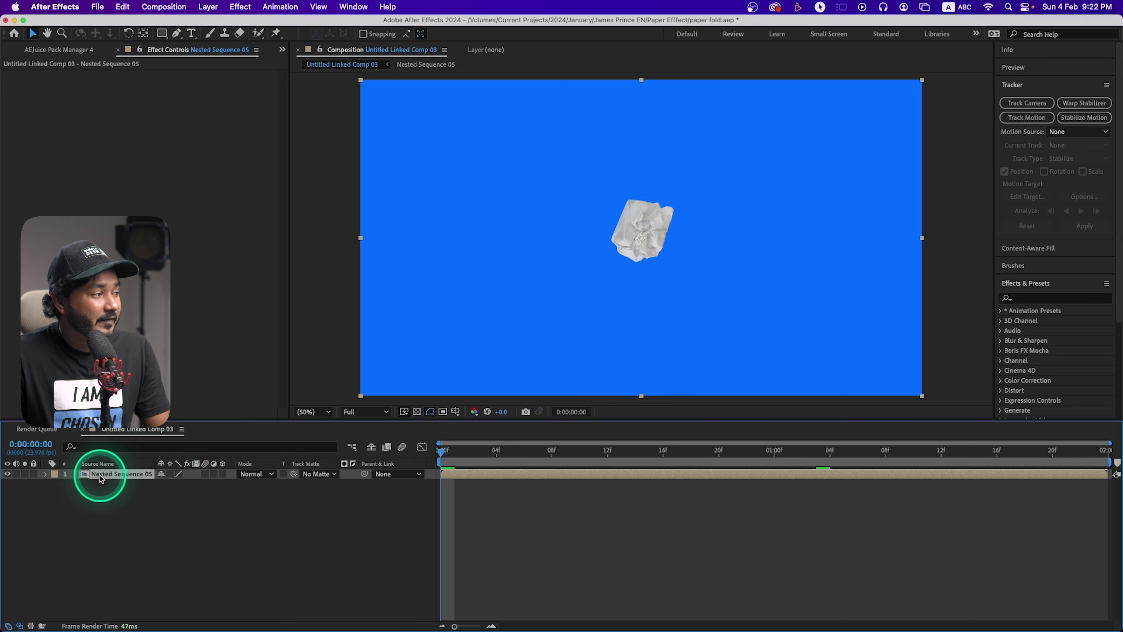
# - Open the Nested Sequence 05 composition, check the paper clip by toggling its visibility, and leave that layer selected
pyautogui.doubleClick(122, 479)
pyautogui.click(132, 480)
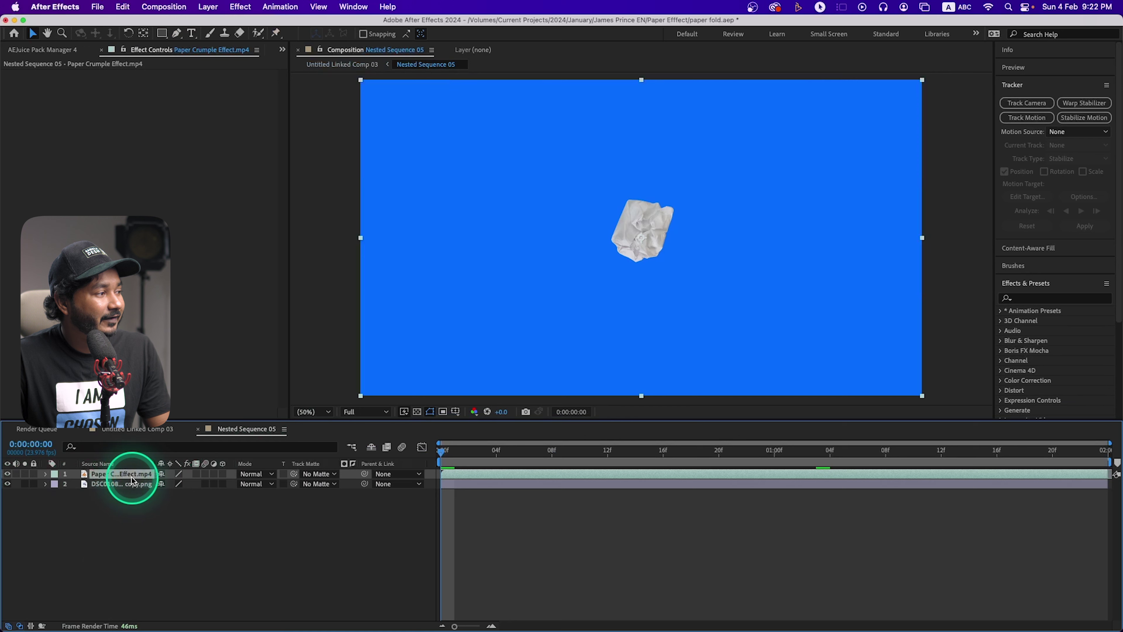
pyautogui.click(132, 484)
pyautogui.click(7, 473)
pyautogui.click(8, 474)
pyautogui.click(115, 473)
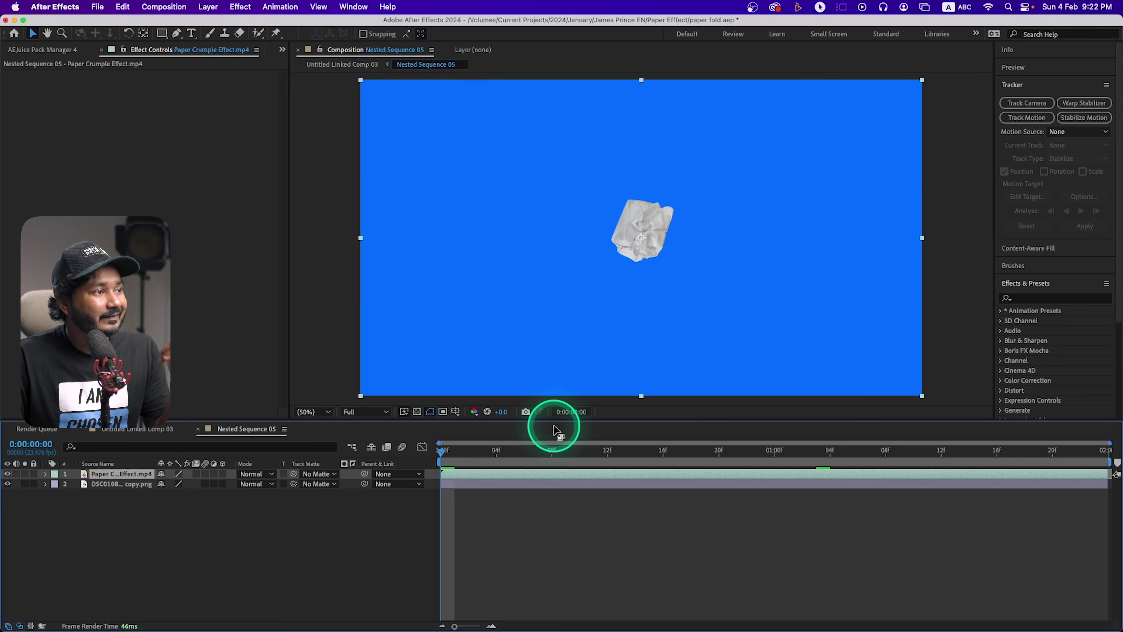
# - At 0:00:00:14, assign the DSC0108 copy.png layer as the track matte of the Paper Crumple Effect.mp4 layer
pyautogui.click(594, 461)
pyautogui.moveTo(594, 463); pyautogui.dragTo(643, 414)
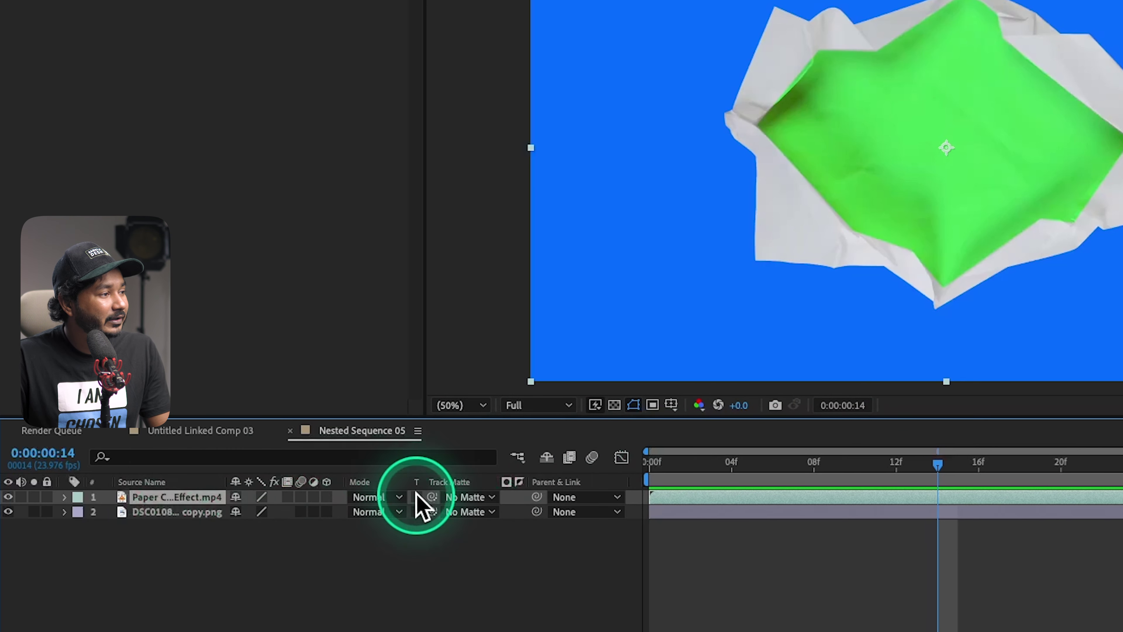
pyautogui.rightClick(595, 483)
pyautogui.moveTo(669, 549)
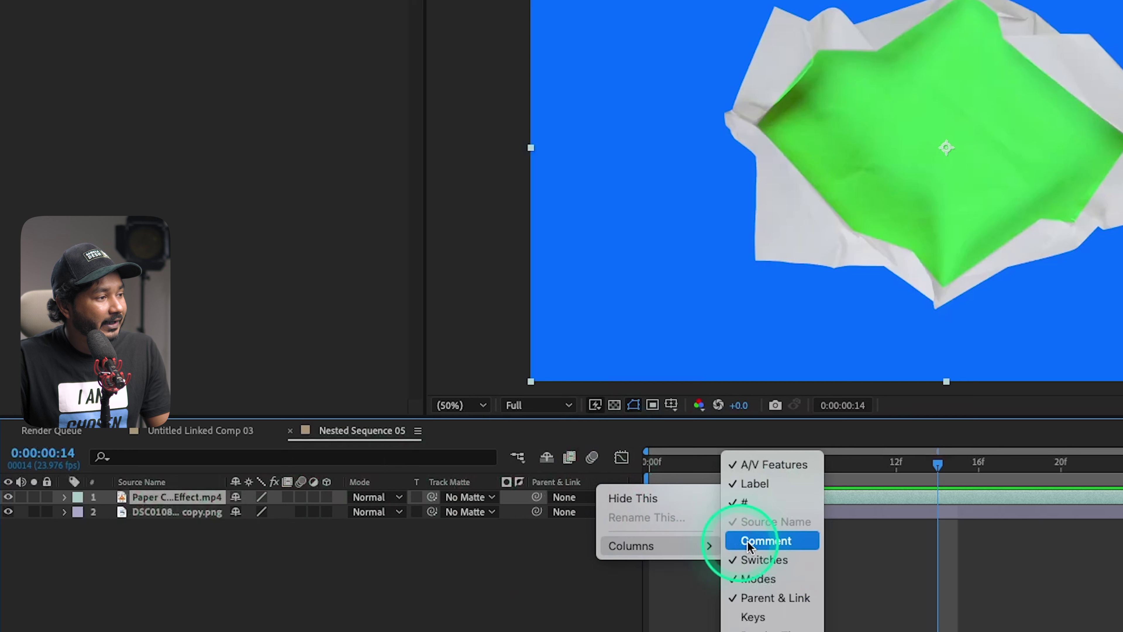
pyautogui.click(526, 621)
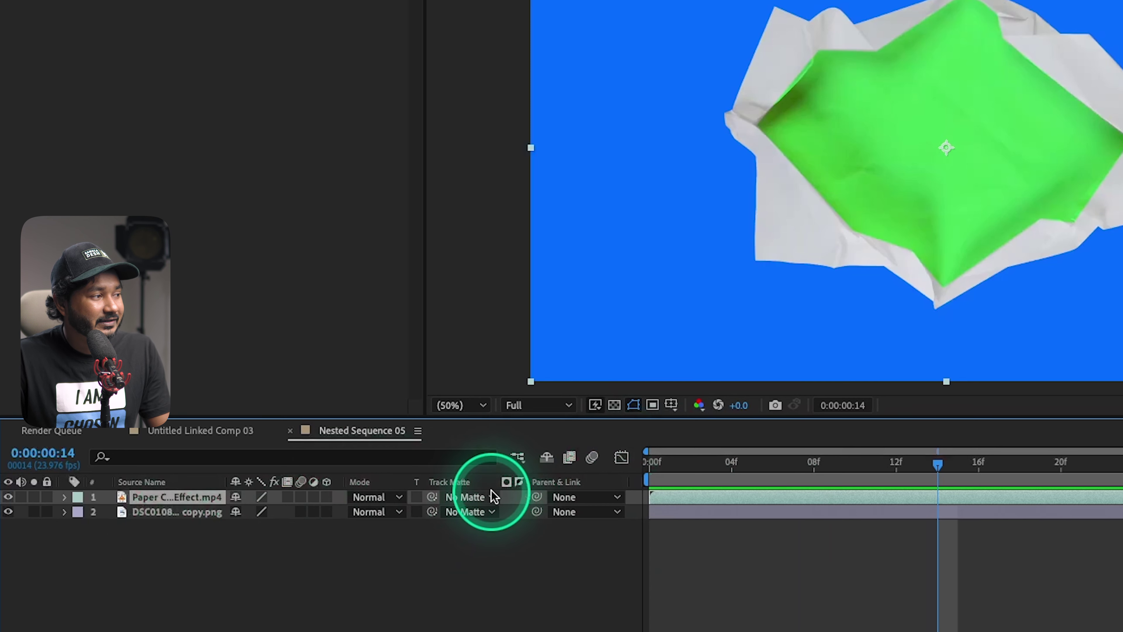
pyautogui.moveTo(434, 500); pyautogui.dragTo(185, 512)
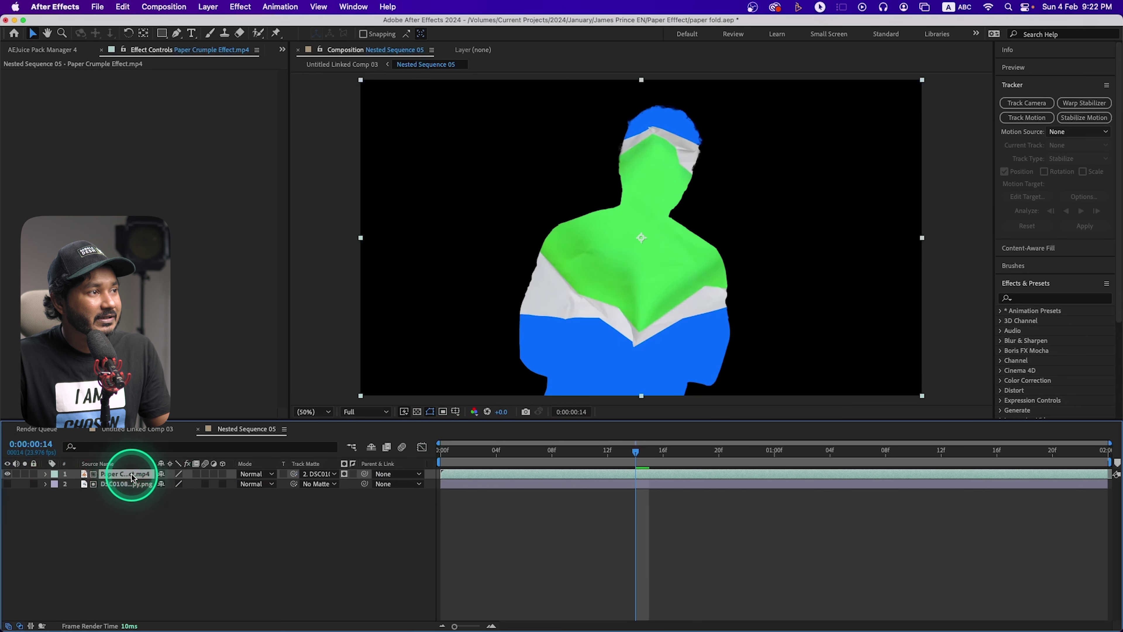
# - At 0:00:00:18, scale the paper clip to 135% and set its position to 960, 642 so the green covers the silhouette
pyautogui.moveTo(614, 447); pyautogui.dragTo(692, 442)
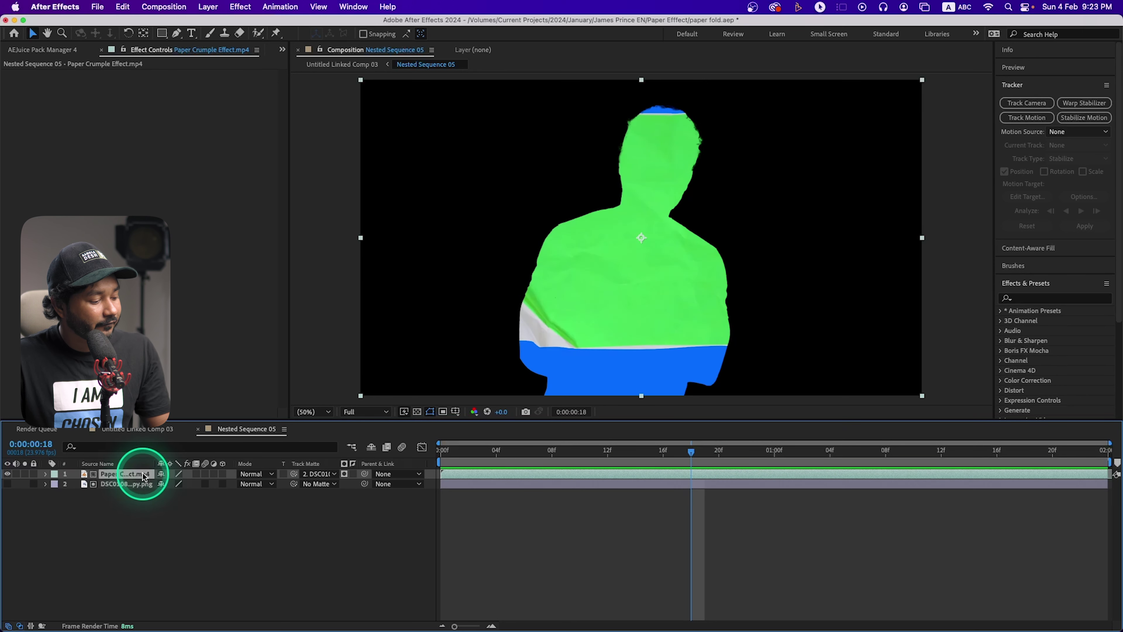
pyautogui.press('s')
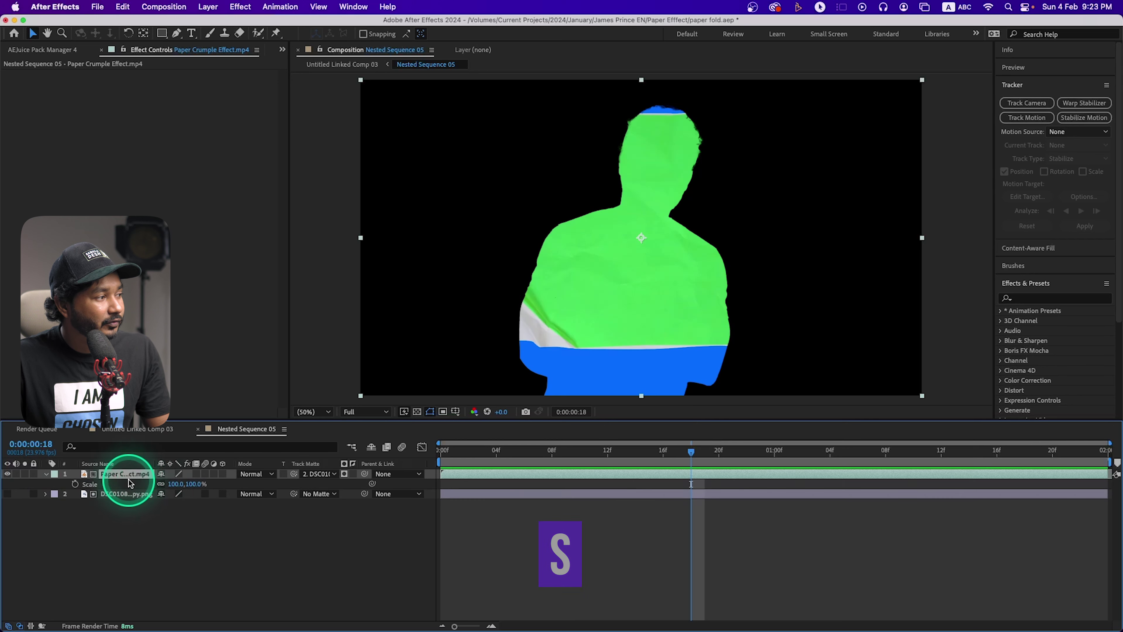
pyautogui.moveTo(174, 484); pyautogui.dragTo(189, 481)
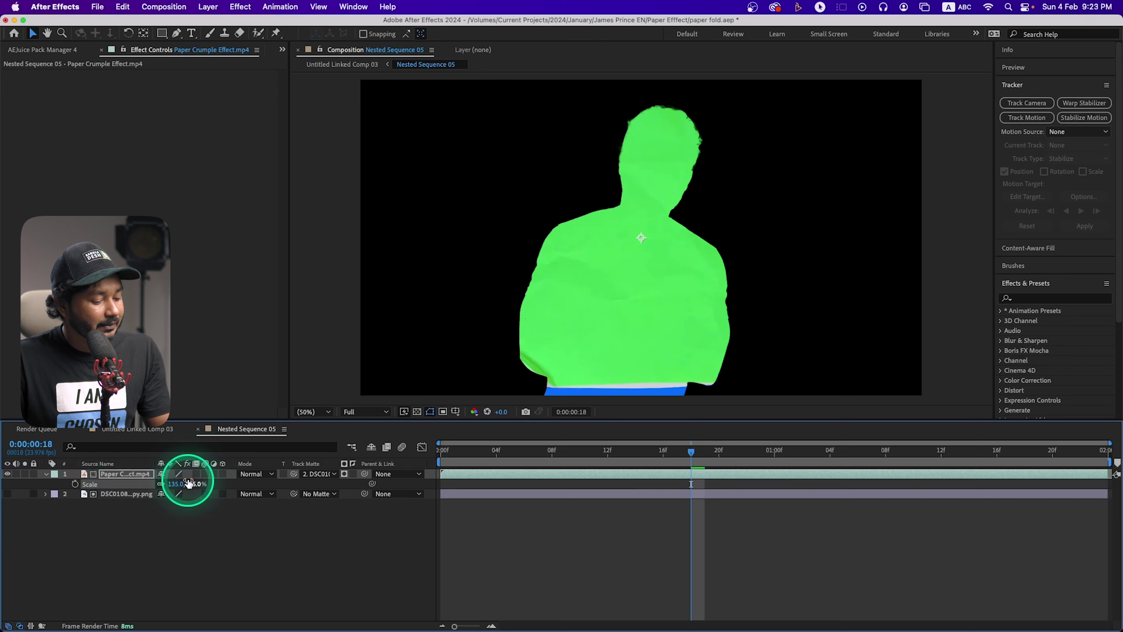
pyautogui.press('p')
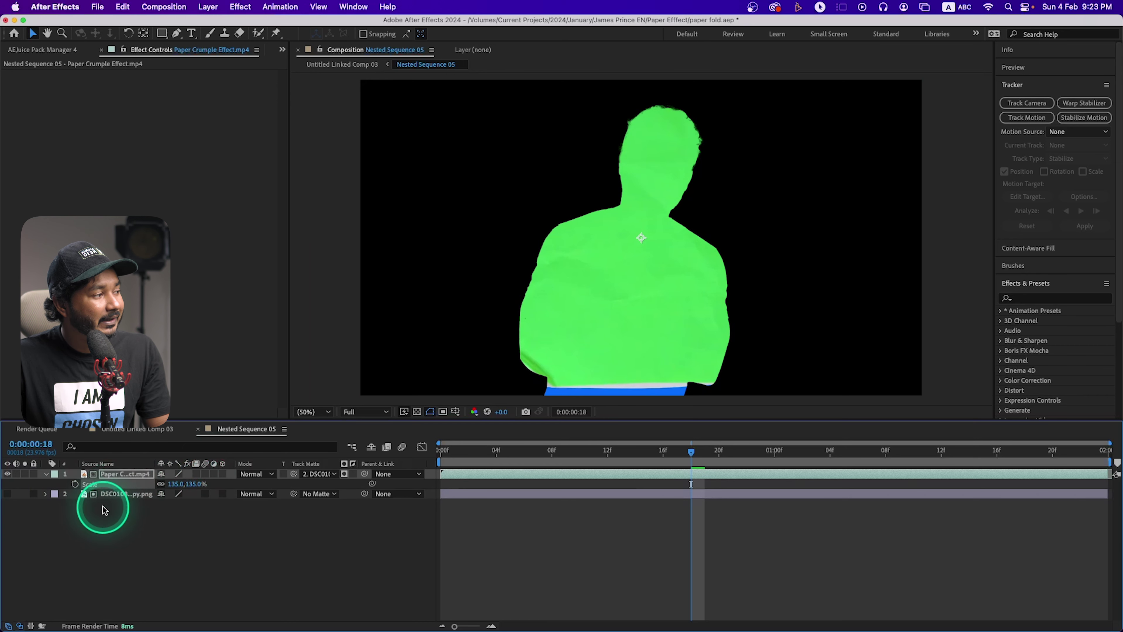
pyautogui.moveTo(176, 488); pyautogui.dragTo(233, 468)
pyautogui.moveTo(306, 434); pyautogui.dragTo(451, 494)
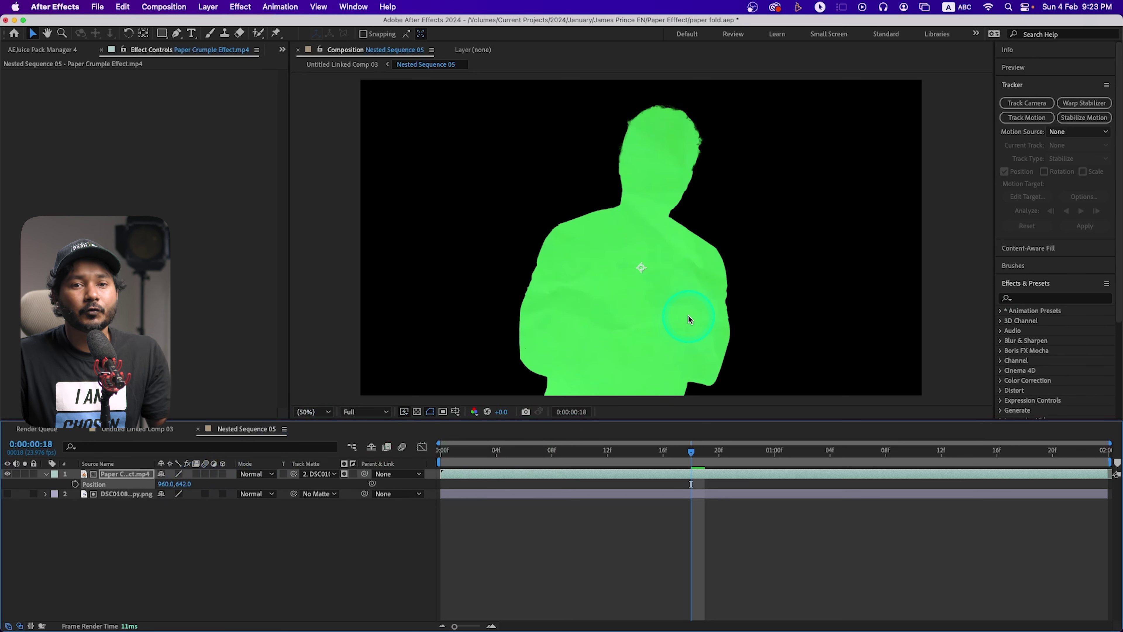
# - Apply Keylight (1.2) to the paper clip layer and sample the blue background as its screen colour
pyautogui.moveTo(647, 451); pyautogui.dragTo(511, 452)
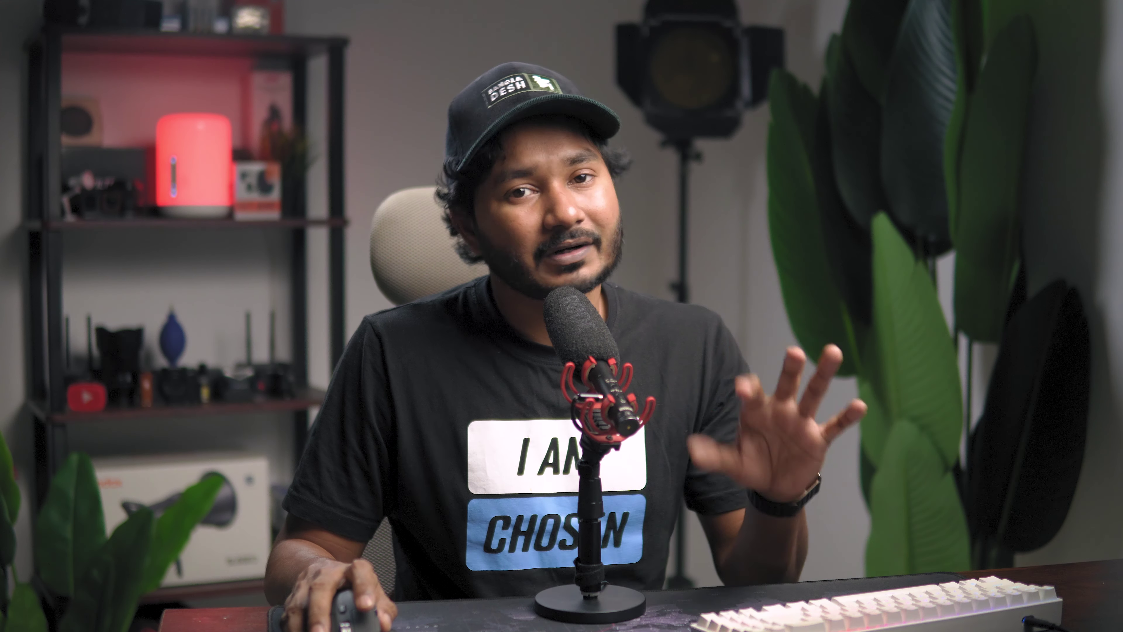
pyautogui.click(94, 476)
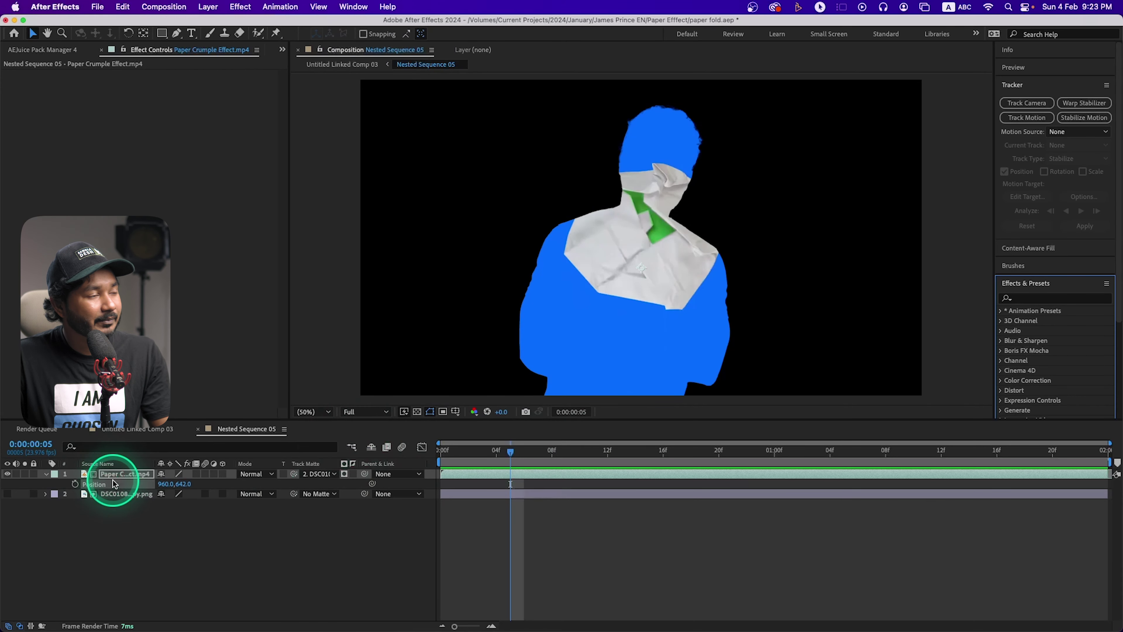
pyautogui.click(362, 14)
pyautogui.click(333, 250)
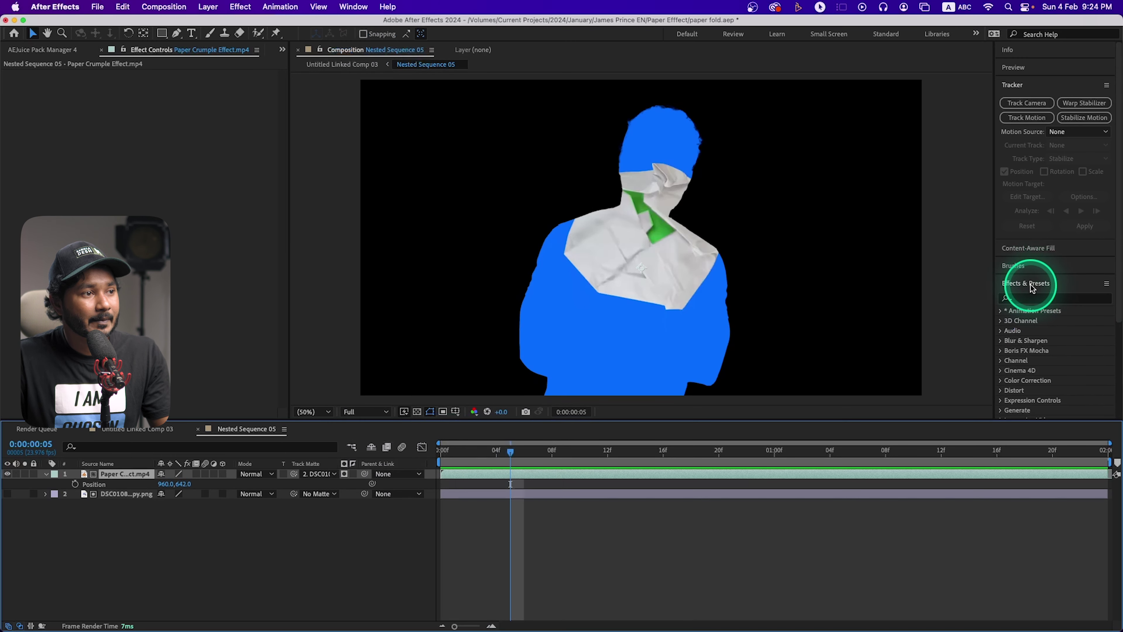
pyautogui.click(1039, 298)
pyautogui.write('keyli')
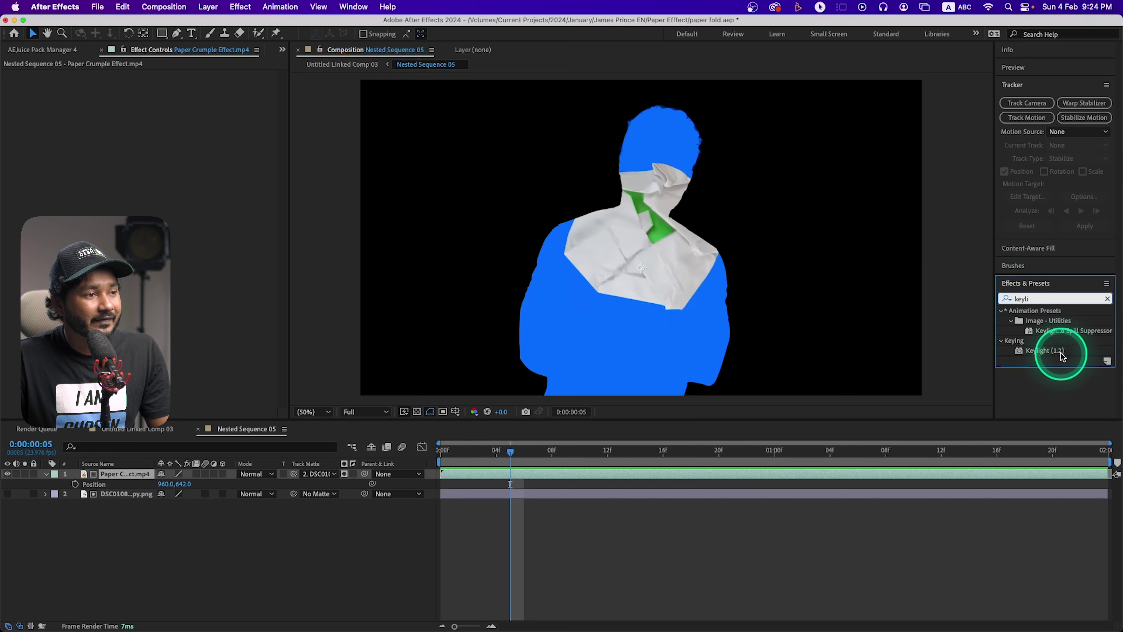
pyautogui.moveTo(1063, 356); pyautogui.dragTo(499, 451)
pyautogui.moveTo(141, 485); pyautogui.dragTo(119, 475)
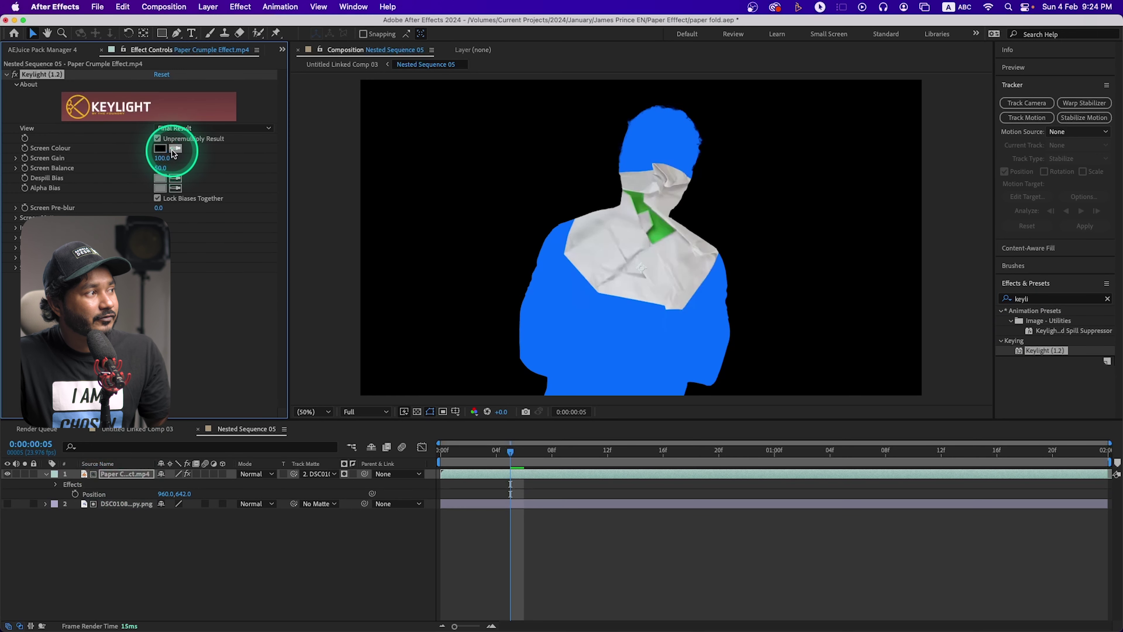
pyautogui.click(611, 131)
pyautogui.click(633, 277)
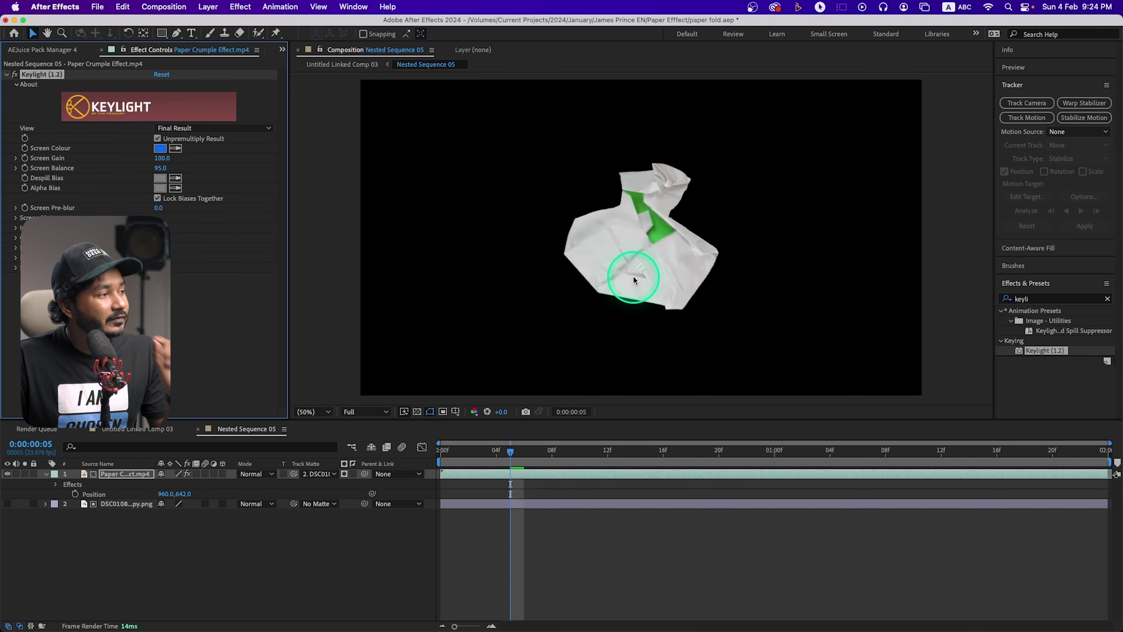
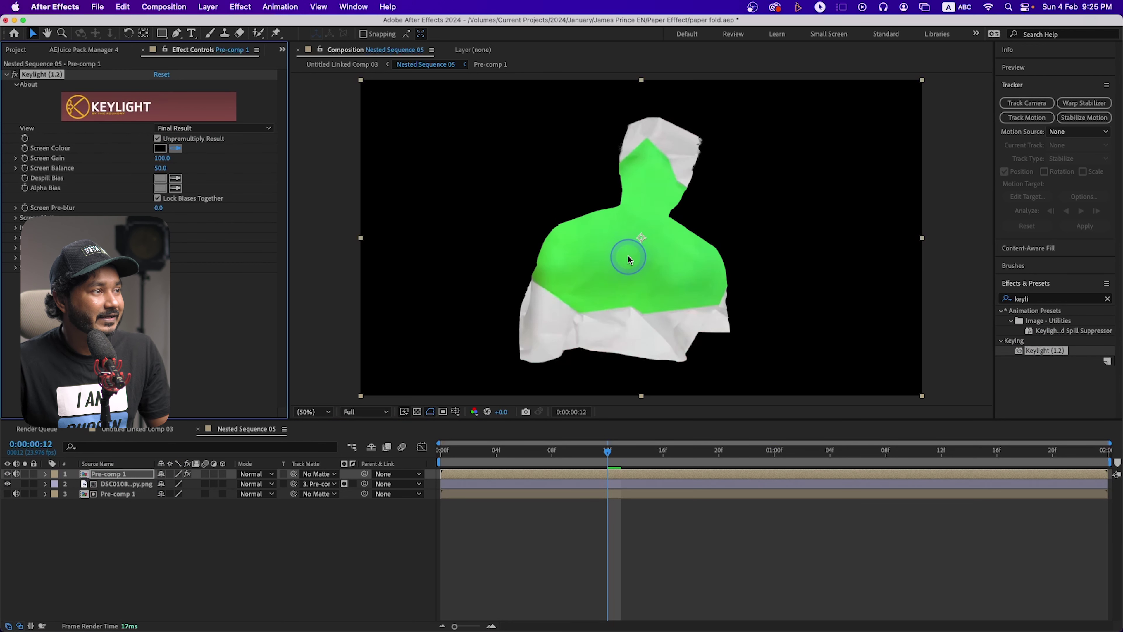
# - Sample the green paper area as the Keylight screen colour on the upper Pre-comp 1 layer and preview the reveal from the start
pyautogui.click(630, 255)
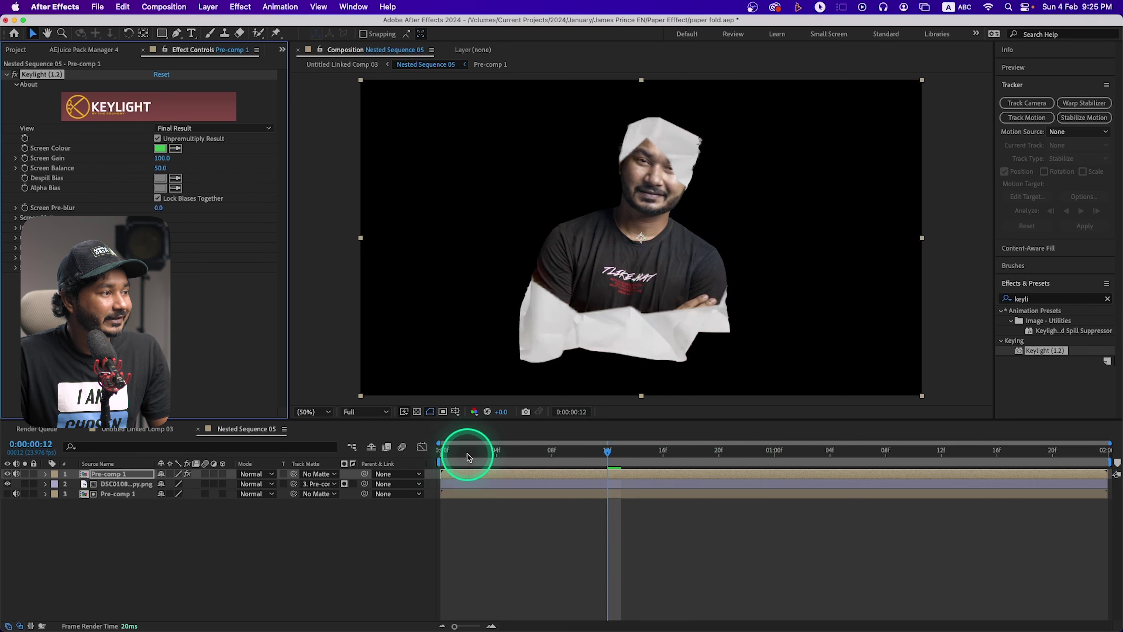
pyautogui.click(441, 450)
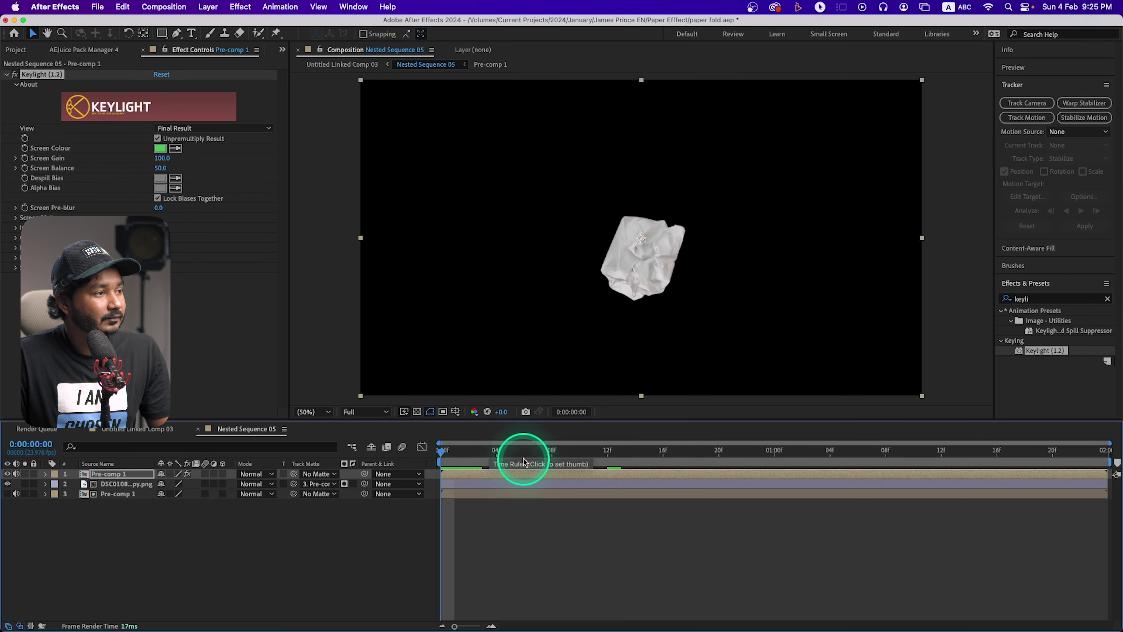
pyautogui.press('space')
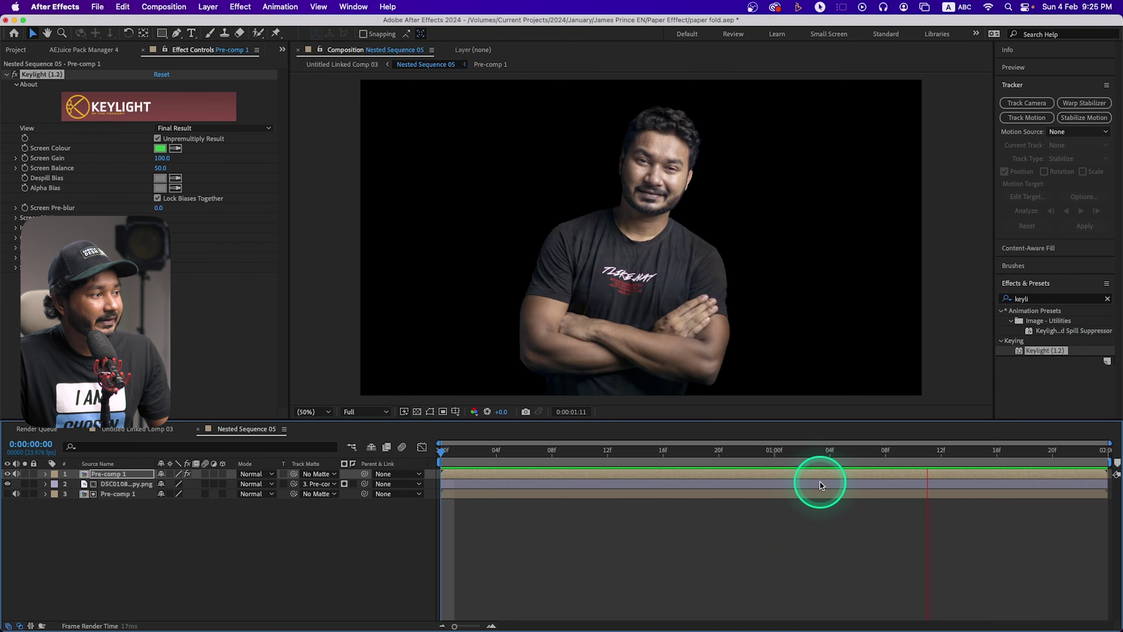
pyautogui.press('space')
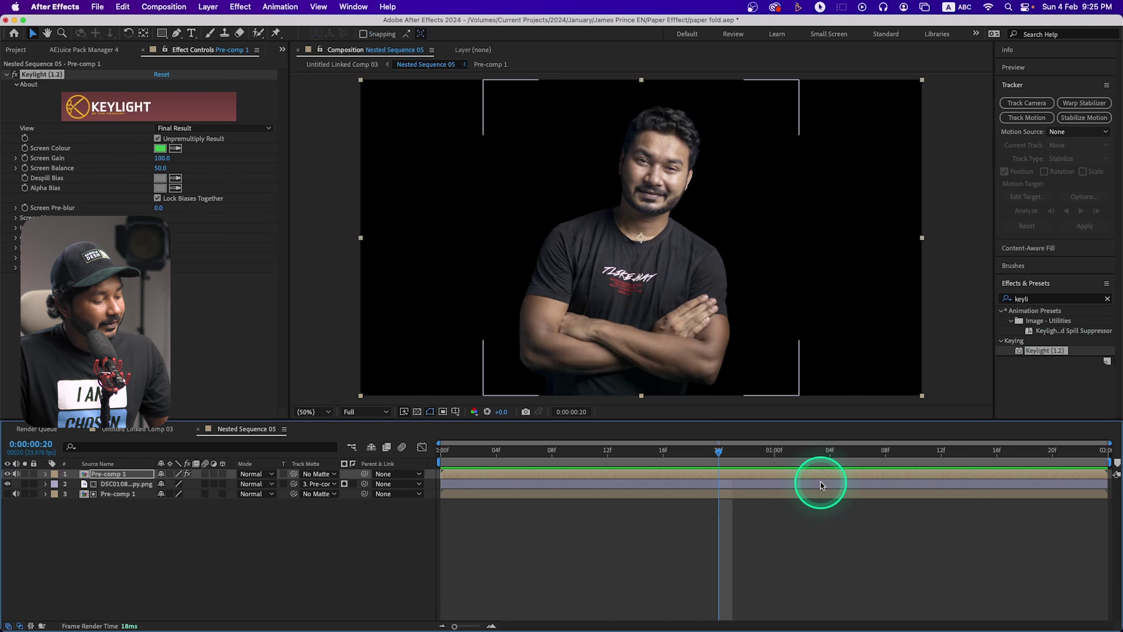
# - Save the project and pre-compose all three layers of Nested Sequence 05 into one composition
pyautogui.press('super+s')
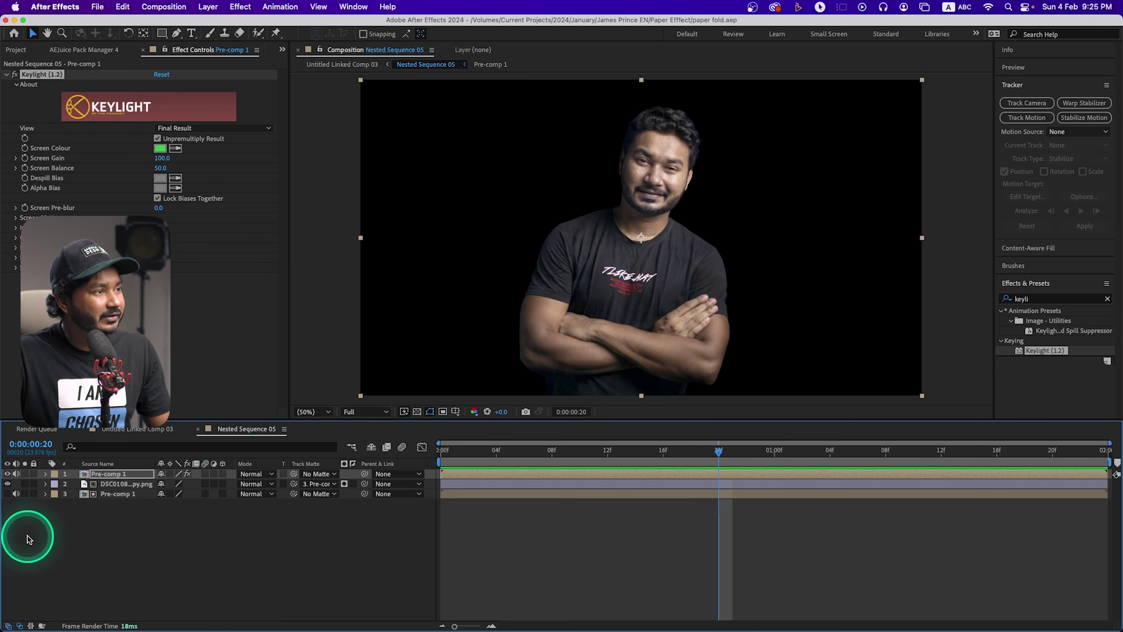
pyautogui.keyDown('shift'); pyautogui.click(132, 497); pyautogui.keyUp('shift')
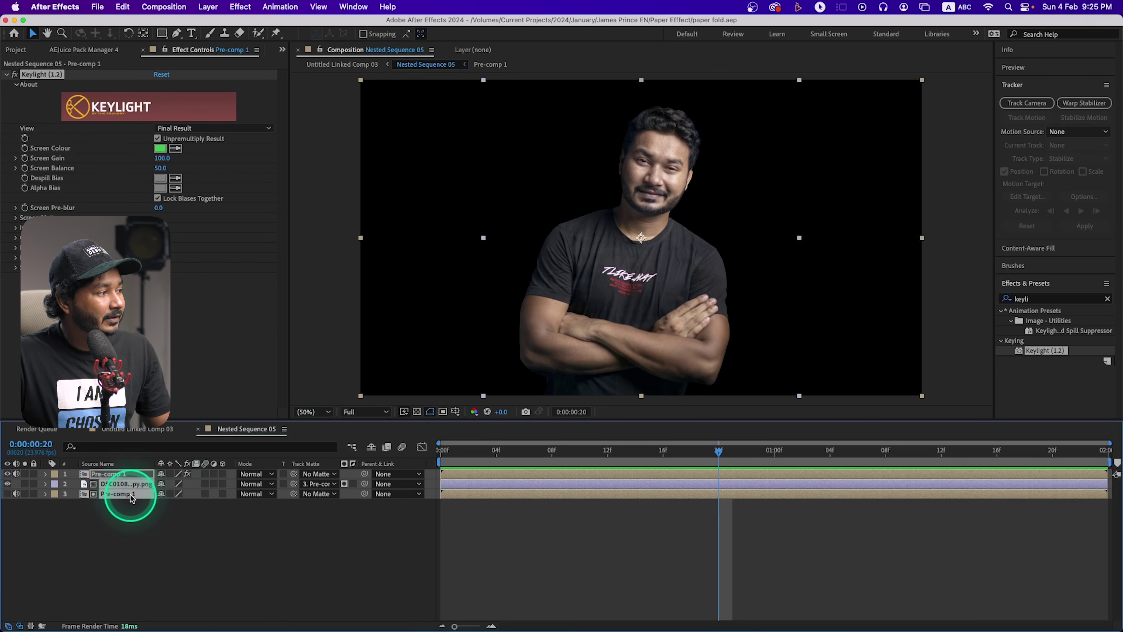
pyautogui.rightClick(112, 495)
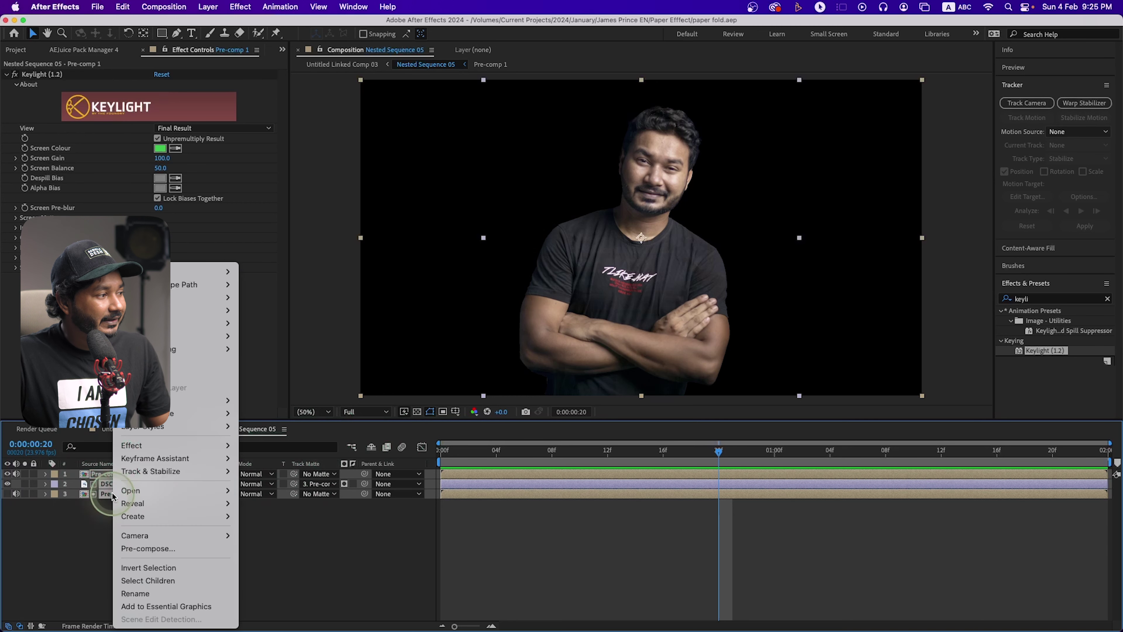
pyautogui.click(175, 546)
pyautogui.click(652, 404)
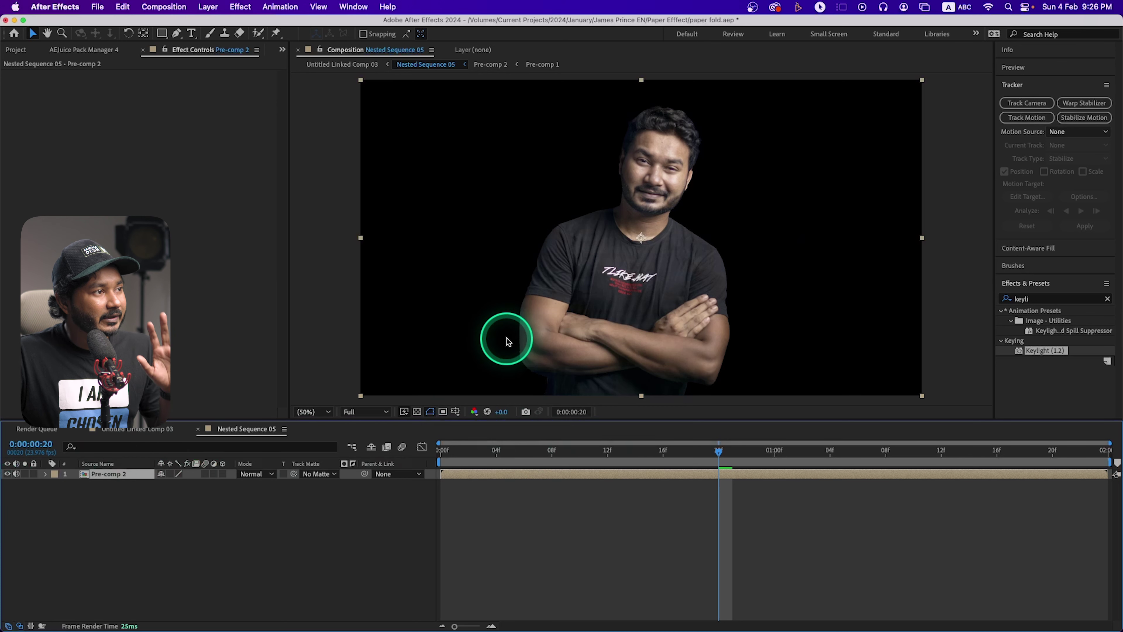
# - Add the expression wiggle(5,20) to the Position property of the Pre-comp 2 layer
pyautogui.click(46, 474)
pyautogui.click(56, 484)
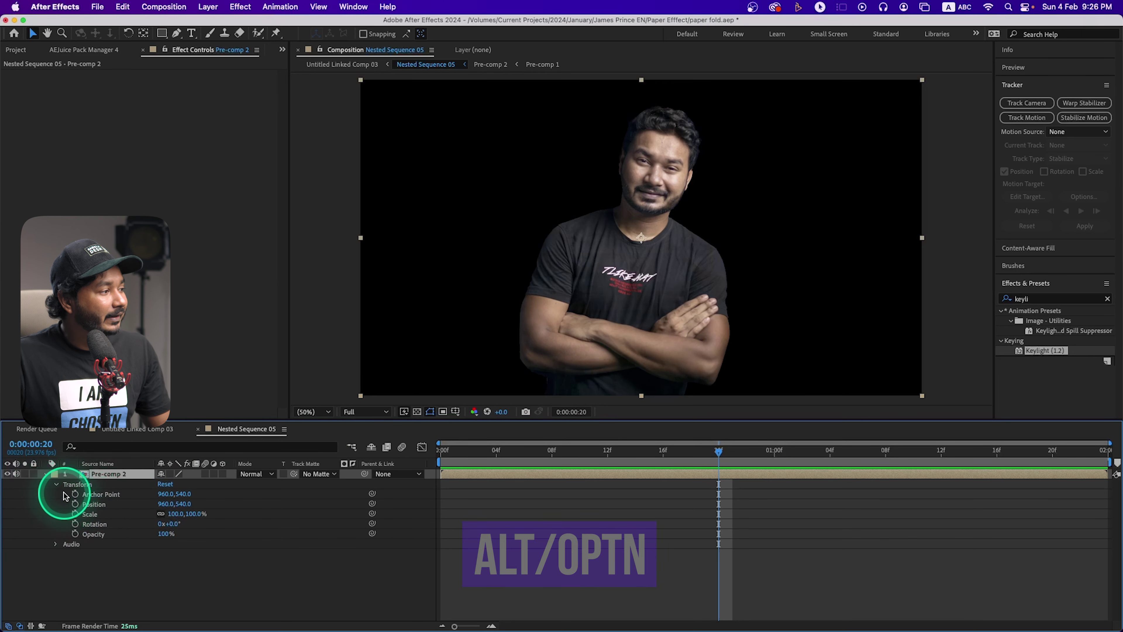
pyautogui.keyDown('alt'); pyautogui.click(76, 504); pyautogui.keyUp('alt')
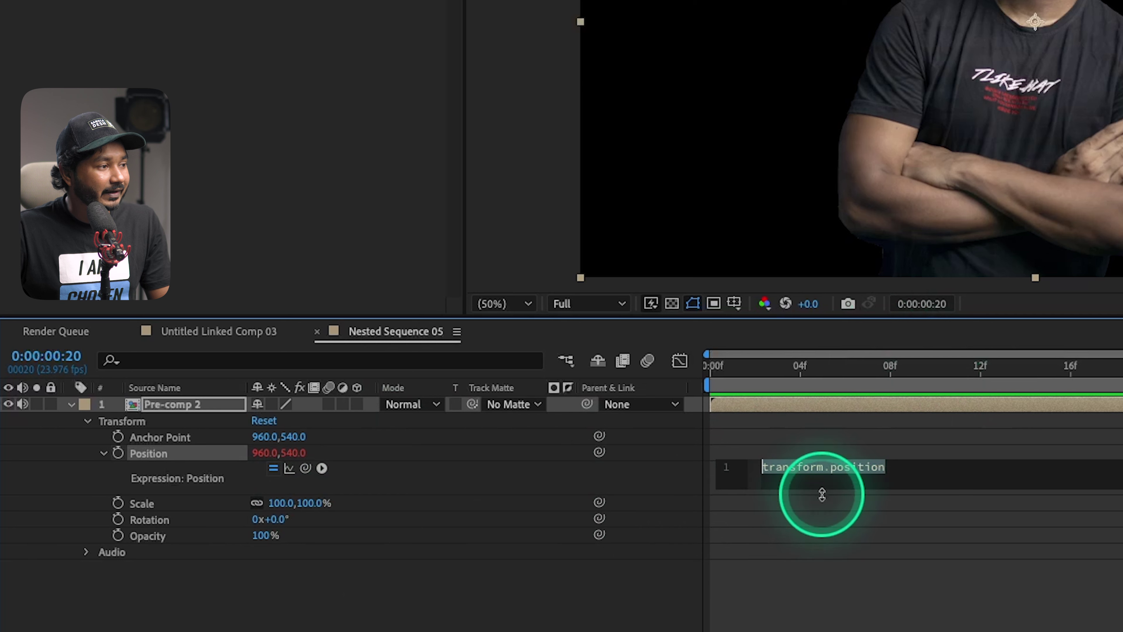
pyautogui.write('wigg')
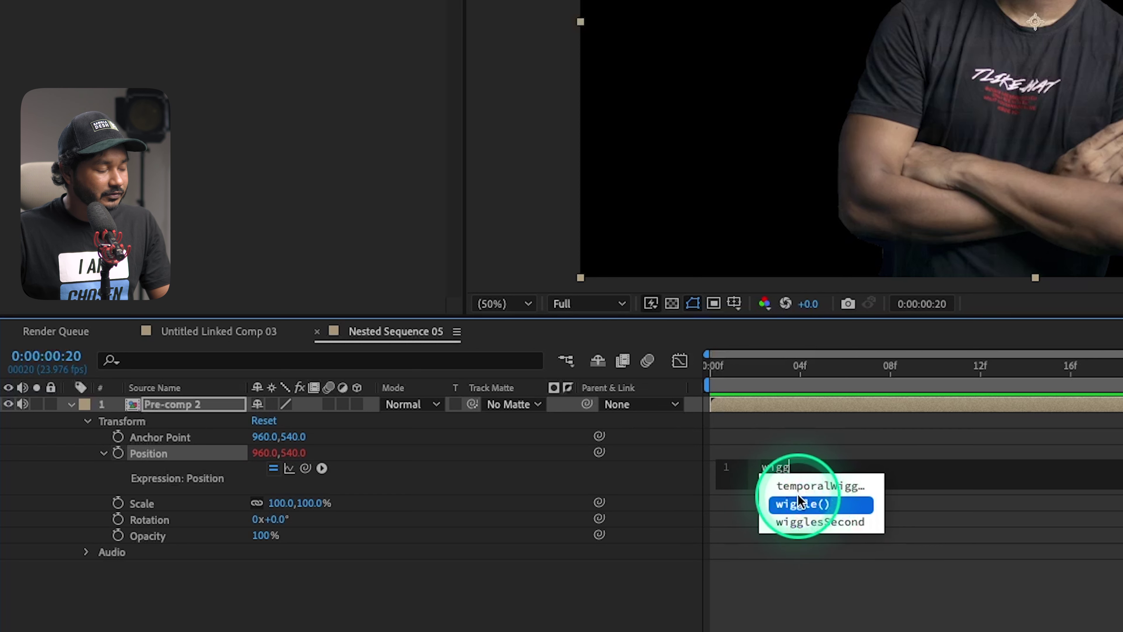
pyautogui.click(800, 504)
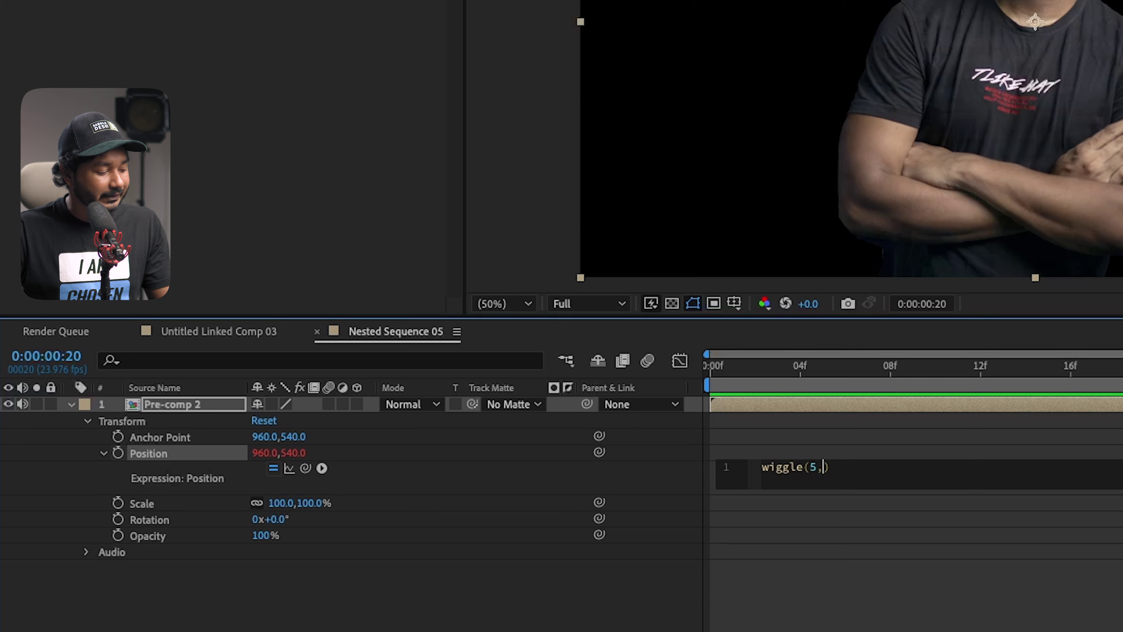
pyautogui.click(1070, 541)
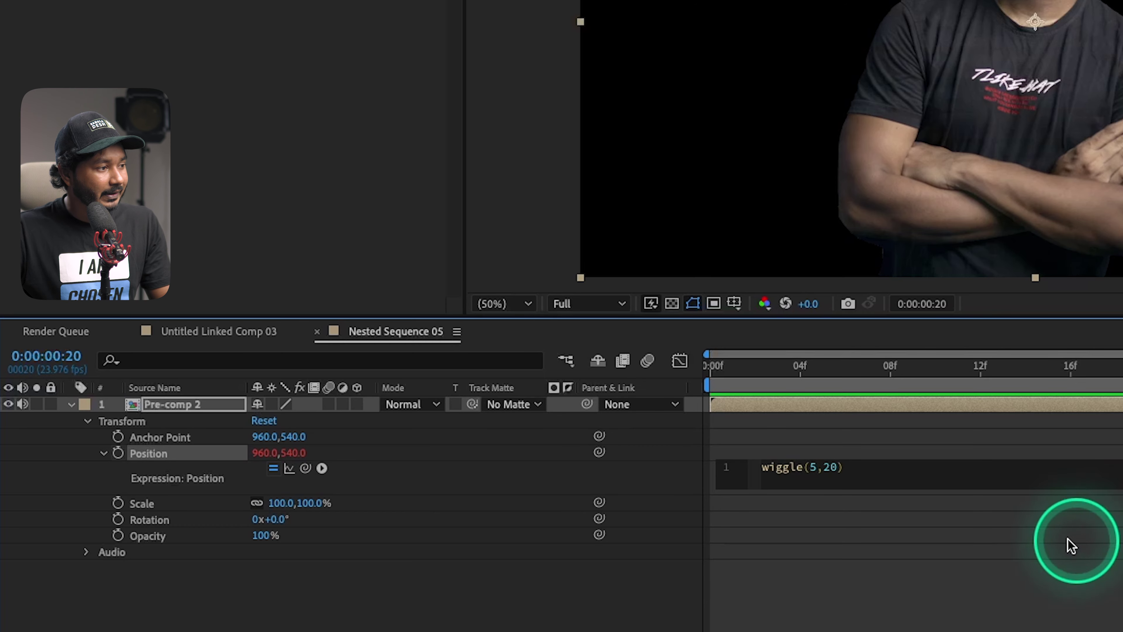
# - Play back the composition from the start to check the wiggle motion
pyautogui.click(714, 368)
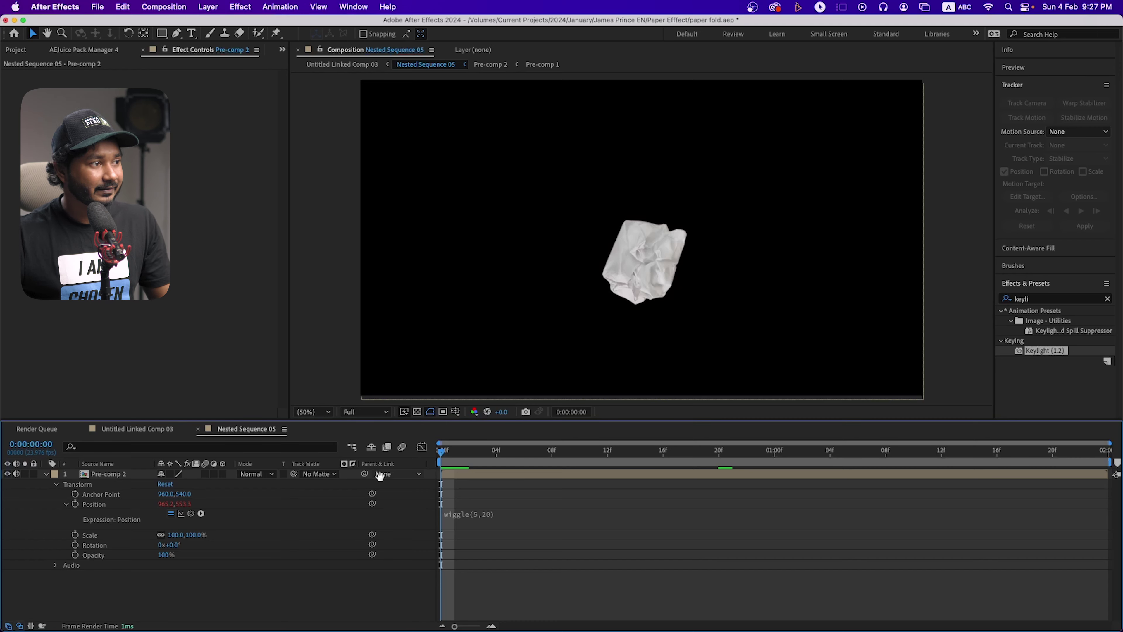
pyautogui.click(469, 358)
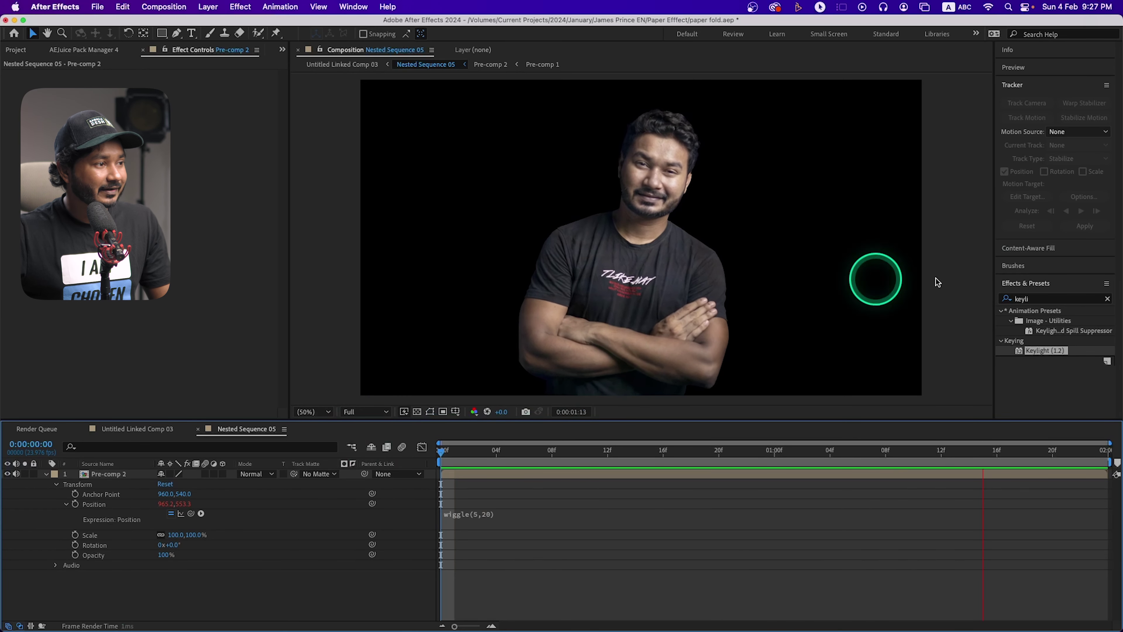
pyautogui.click(969, 412)
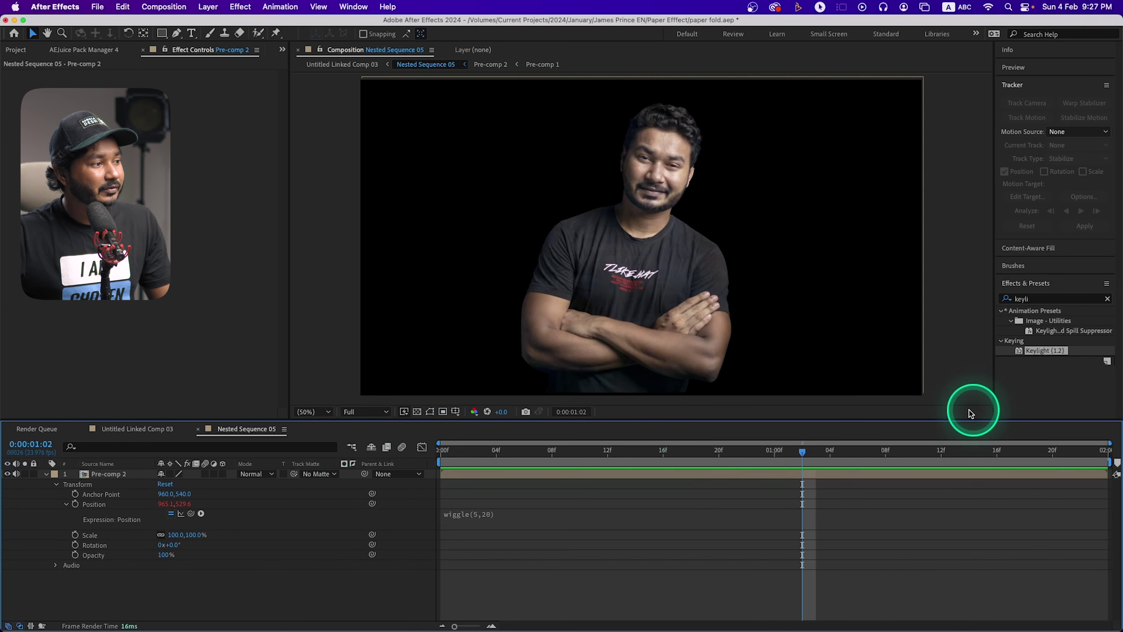